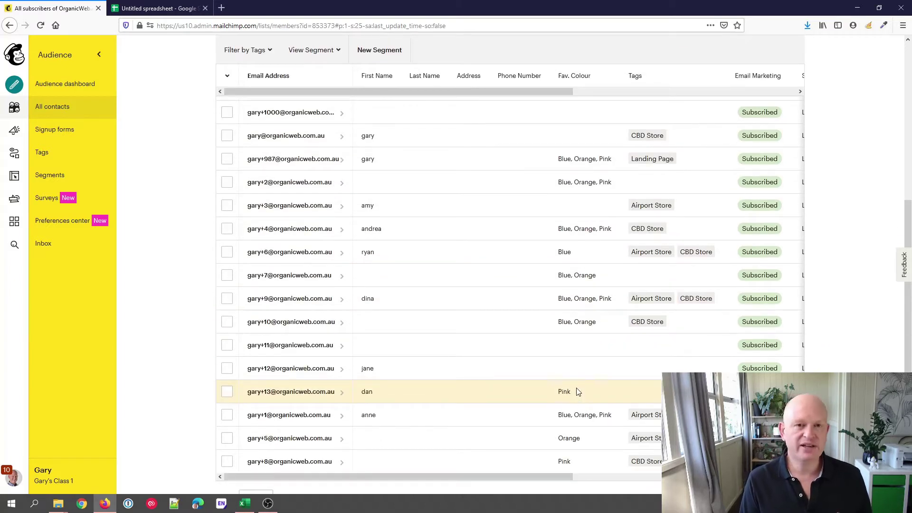
# Step: Open the audience's groups page and expand the Fav. Colour category to examine its groups
pyautogui.scroll(3, 577, 393)
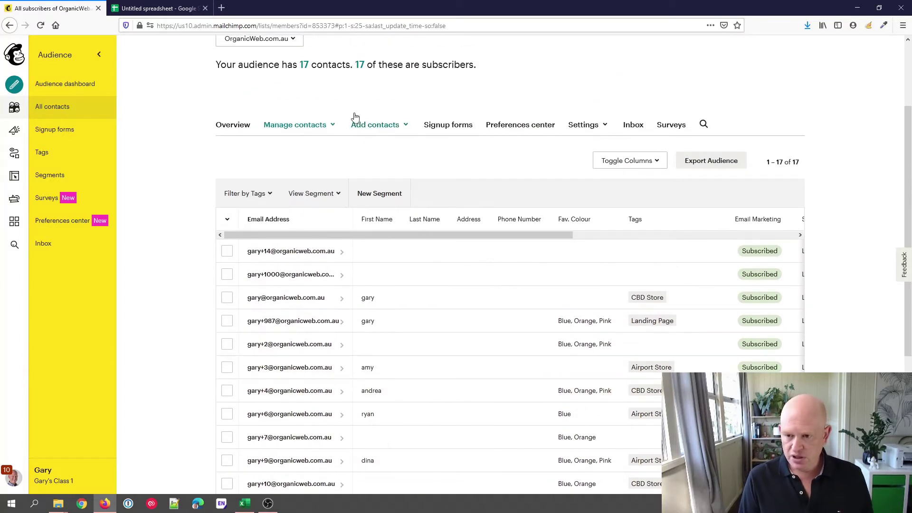
pyautogui.click(331, 131)
pyautogui.click(312, 215)
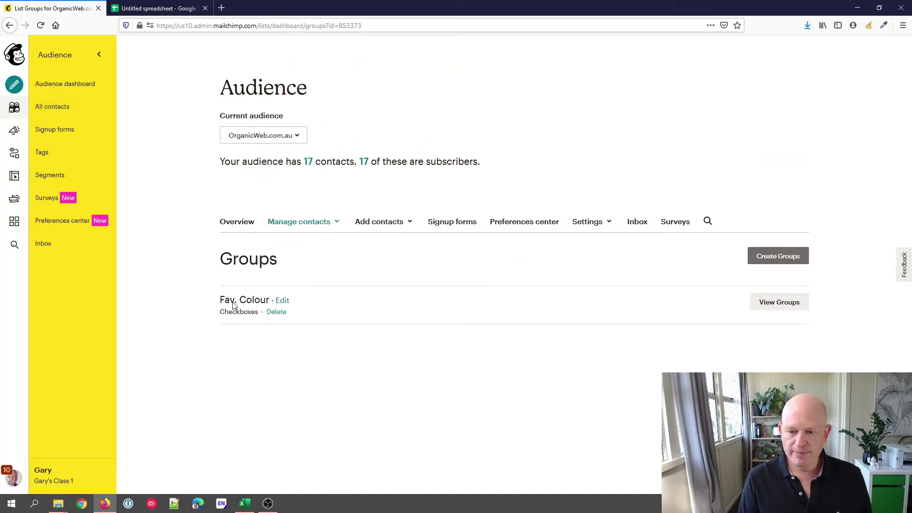
pyautogui.click(772, 304)
pyautogui.scroll(-2, 617, 284)
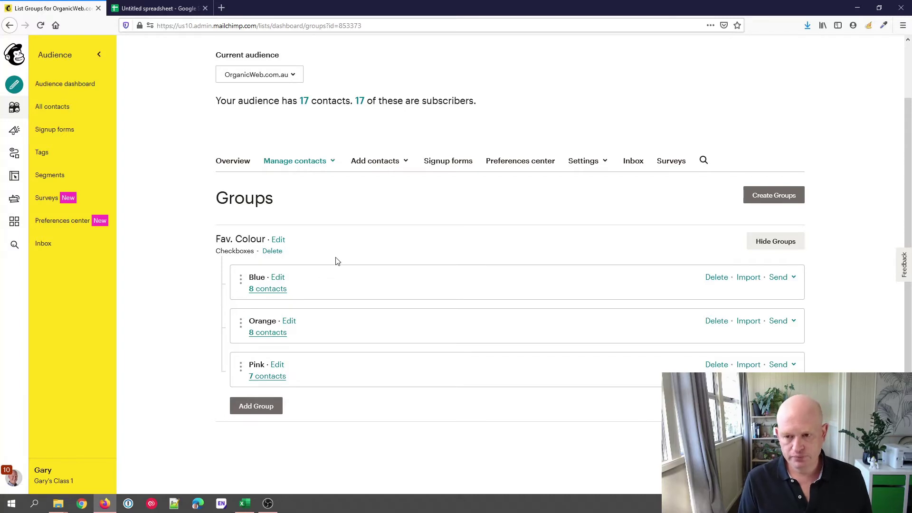
# Step: Copy the email addresses in cells A2:A6 of Sheet2 in the Google Sheets spreadsheet, and return to Mailchimp
pyautogui.click(174, 9)
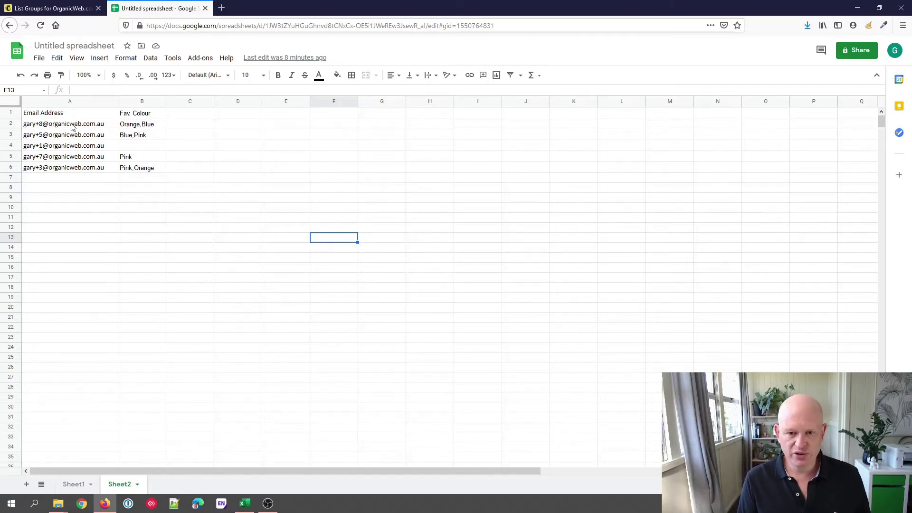
pyautogui.moveTo(73, 125); pyautogui.dragTo(81, 169)
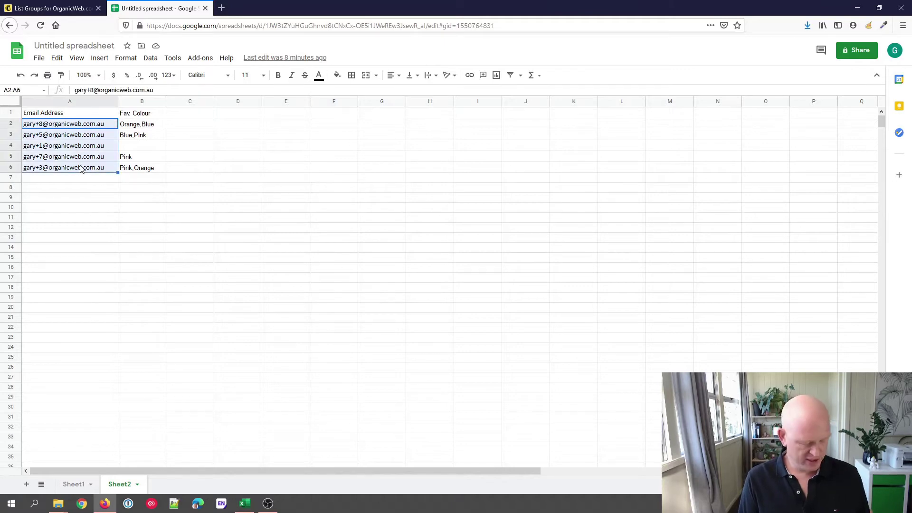
pyautogui.click(73, 7)
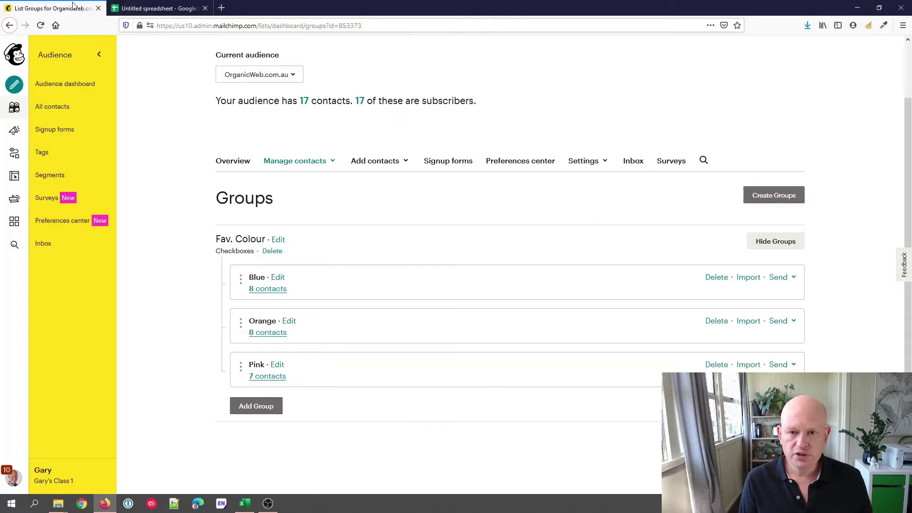
# Step: Start a contact import for the OrganicWeb.com.au audience using the Copy and paste method
pyautogui.click(305, 103)
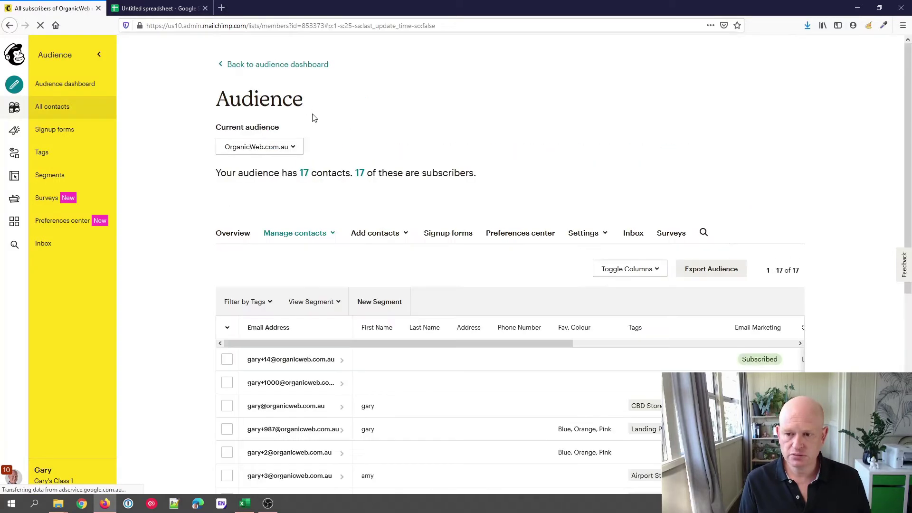
pyautogui.click(405, 239)
pyautogui.click(379, 278)
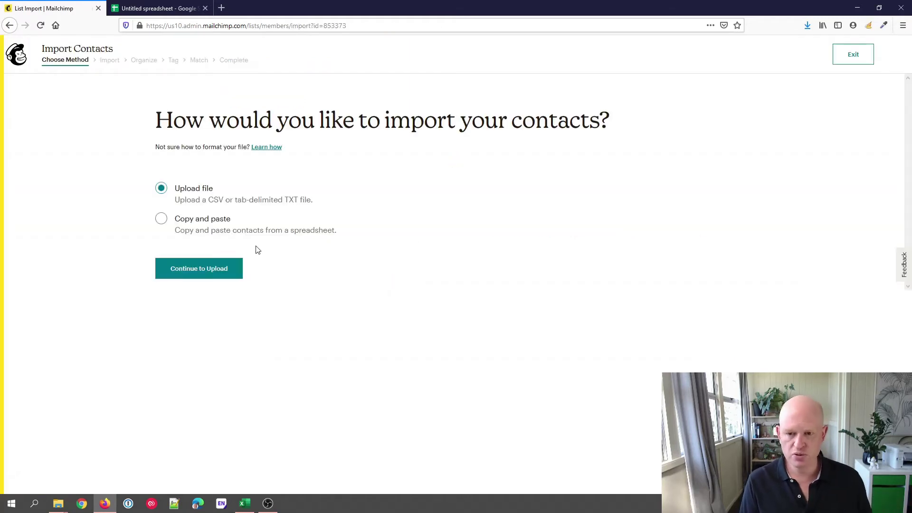
pyautogui.click(199, 222)
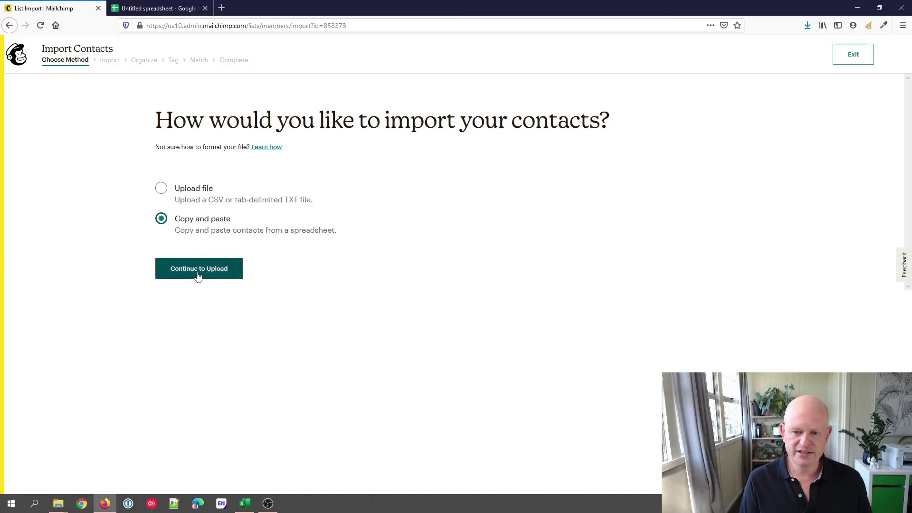
pyautogui.click(198, 276)
# Step: Paste the copied email addresses as the contact information and continue to the organizing stage
pyautogui.click(220, 214)
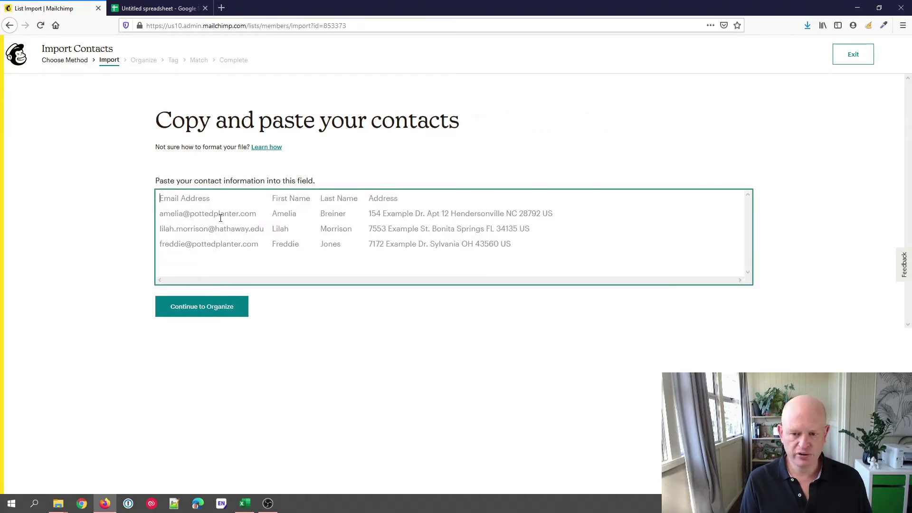
pyautogui.hotkey('ctrl', 'v')
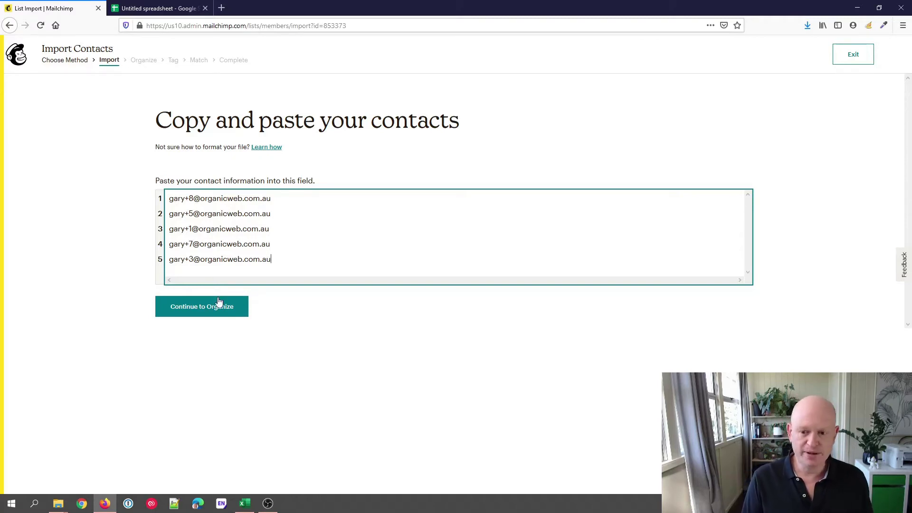
pyautogui.click(211, 310)
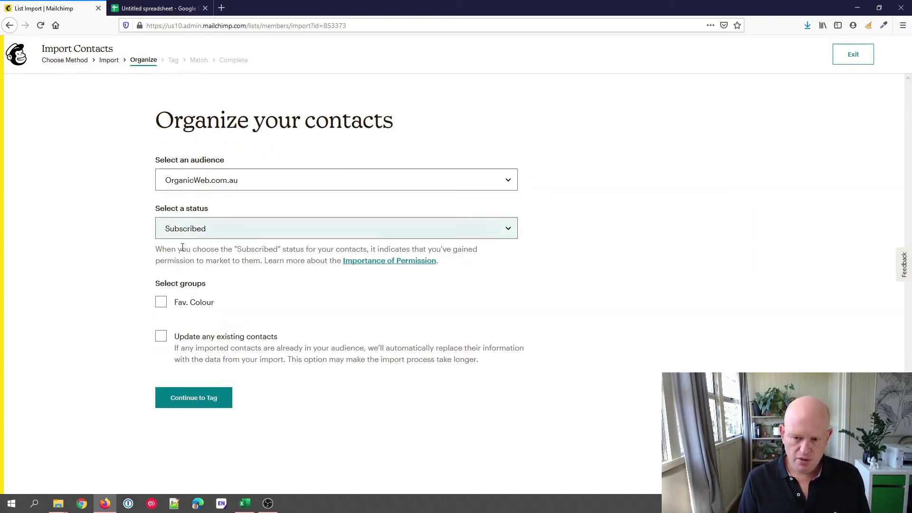
# Step: Assign the imported contacts to the Blue group under Fav. Colour and enable updating of existing contacts
pyautogui.click(161, 306)
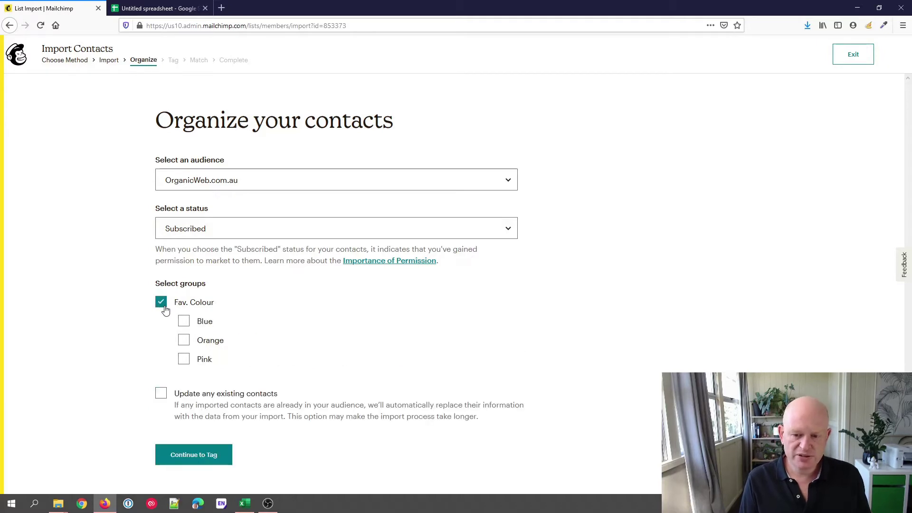
pyautogui.click(184, 325)
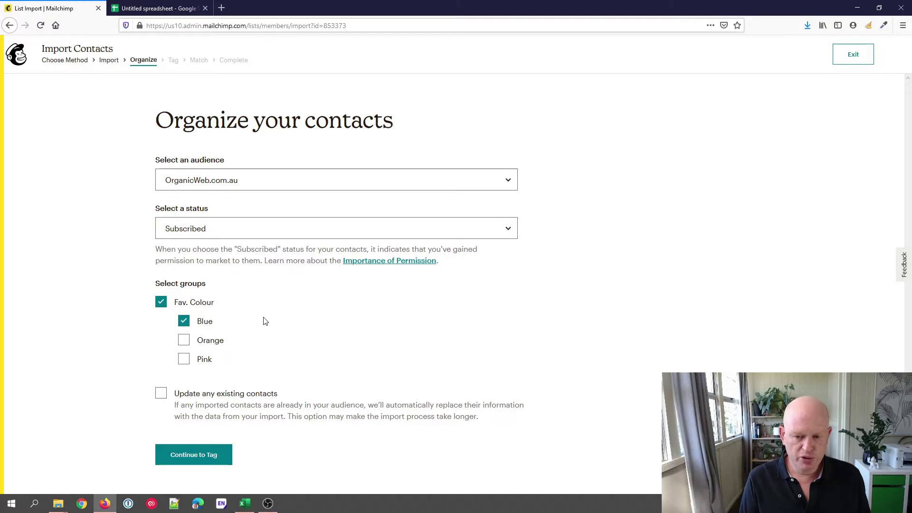
pyautogui.click(161, 394)
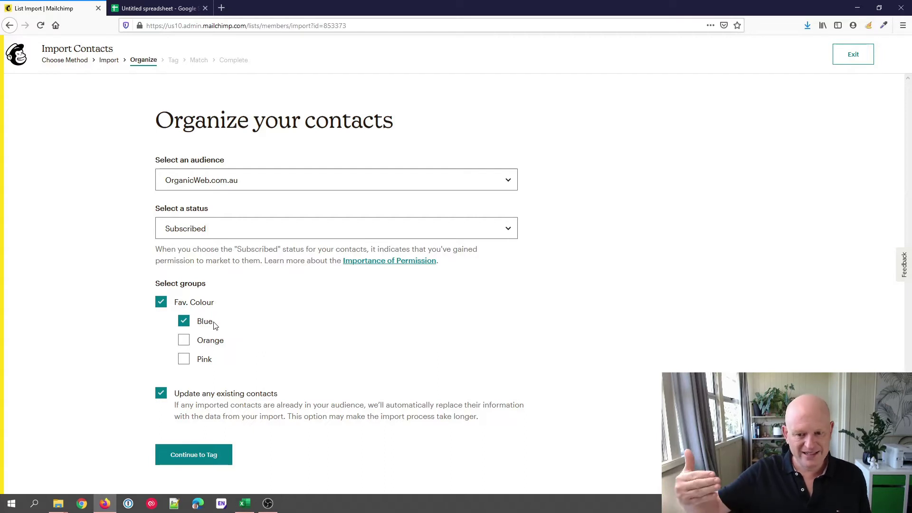
pyautogui.click(206, 452)
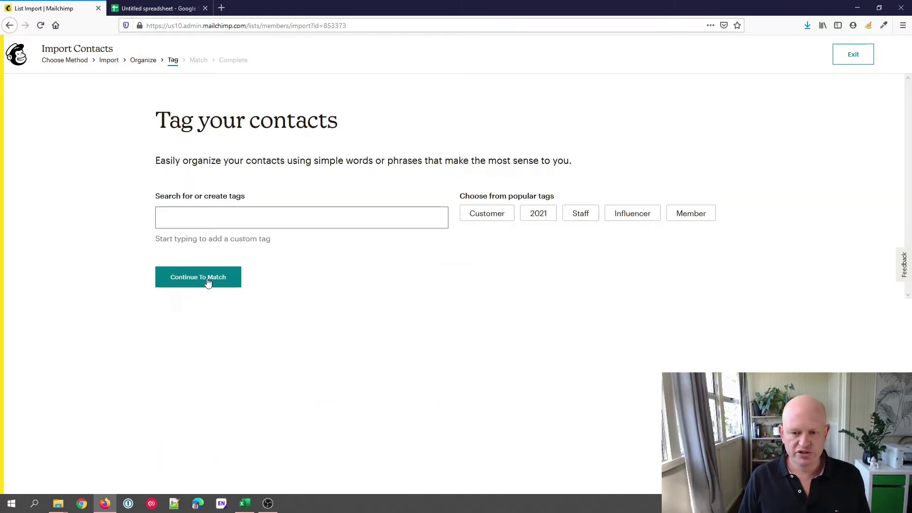
# Step: Add no tags, accept the Email Address column match and complete the import
pyautogui.click(207, 277)
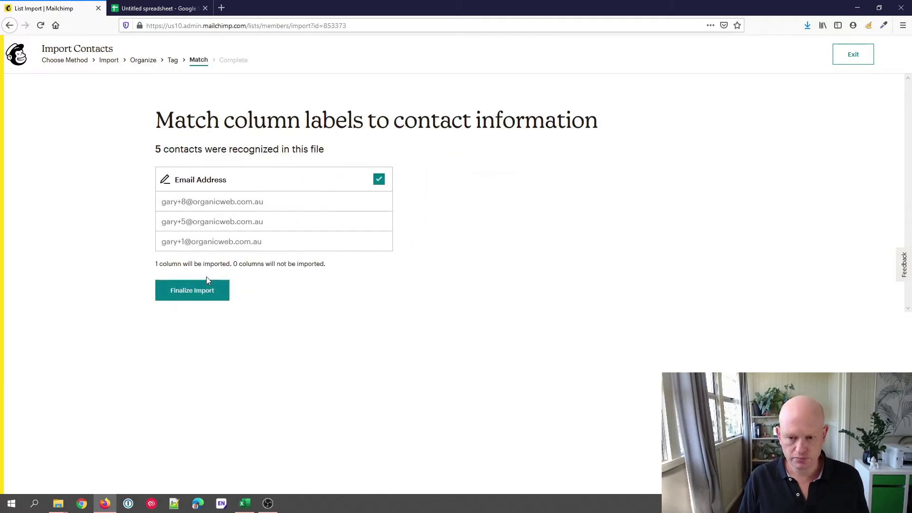
pyautogui.click(201, 291)
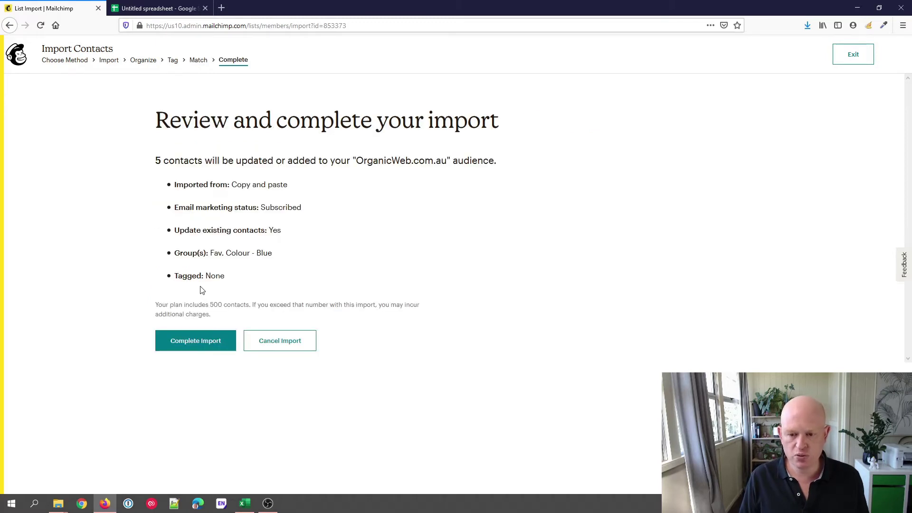
pyautogui.click(216, 342)
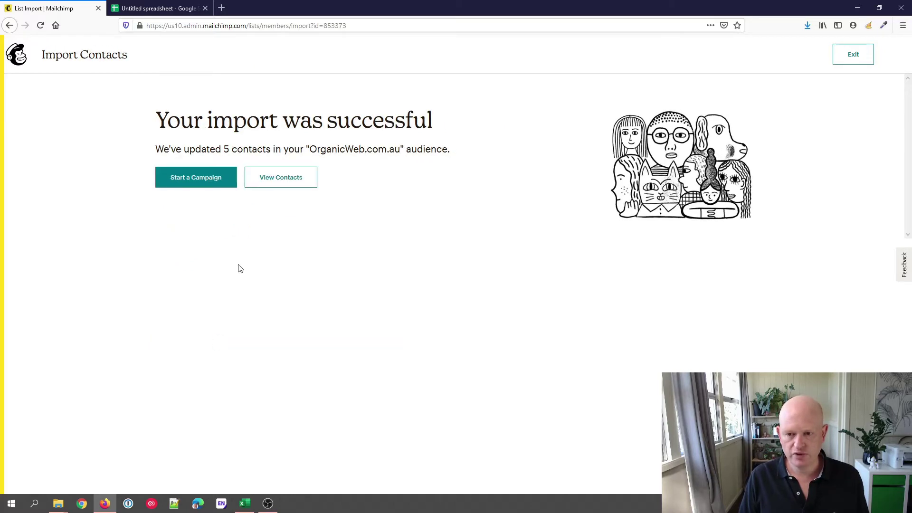
# Step: View the imported contacts and compare their Fav. Colour groups with the email list in the spreadsheet
pyautogui.click(279, 186)
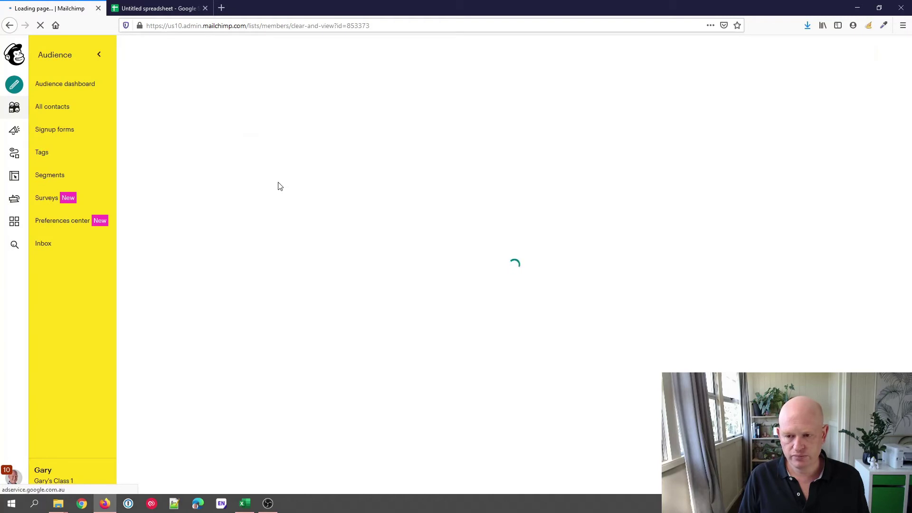
pyautogui.scroll(-3, 373, 236)
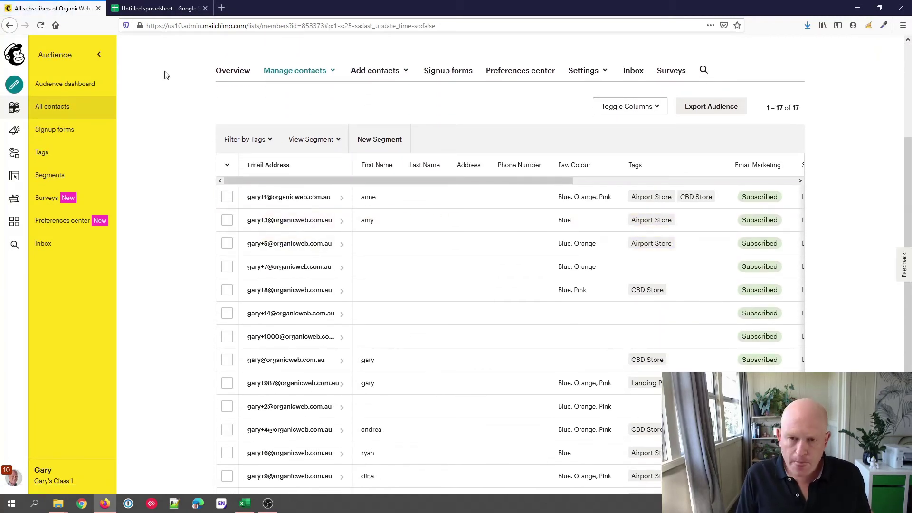
pyautogui.click(157, 8)
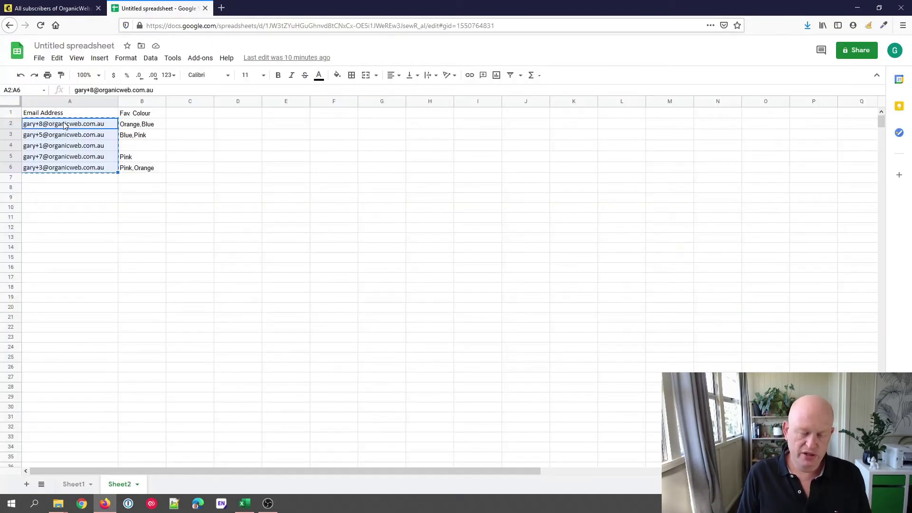
pyautogui.moveTo(65, 125)
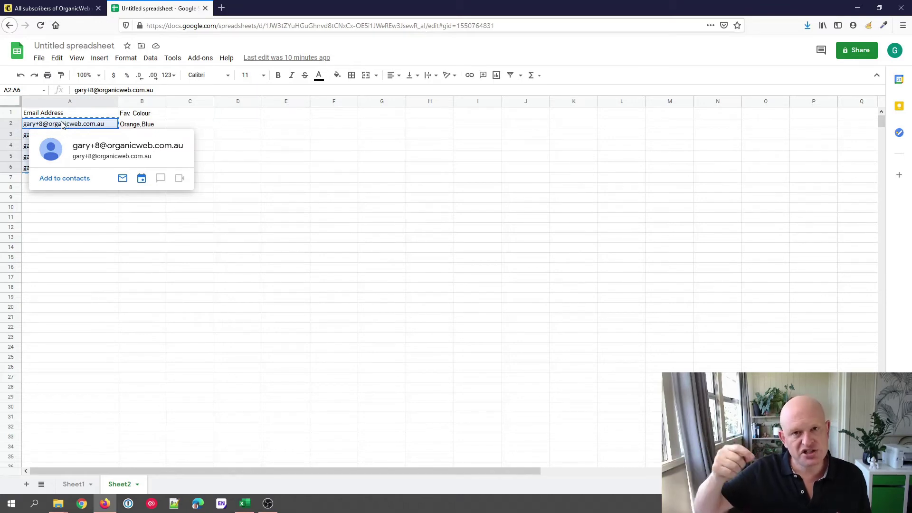
pyautogui.click(63, 9)
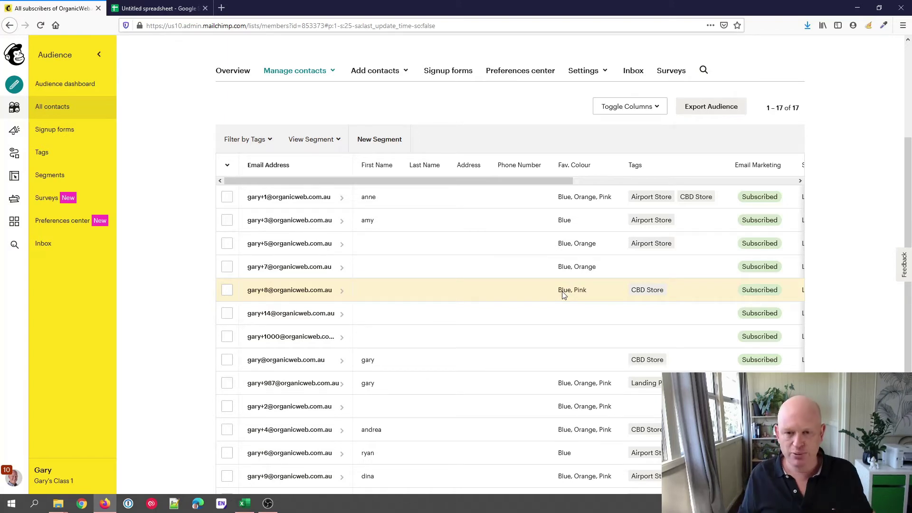
# Step: Switch to the Google Sheets spreadsheet and copy the email addresses in cells A2:A6 again
pyautogui.click(143, 7)
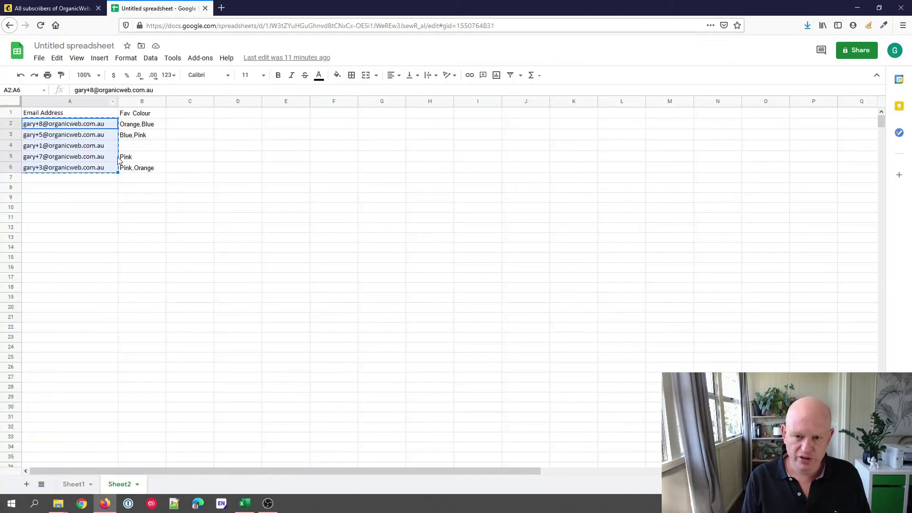
pyautogui.click(237, 170)
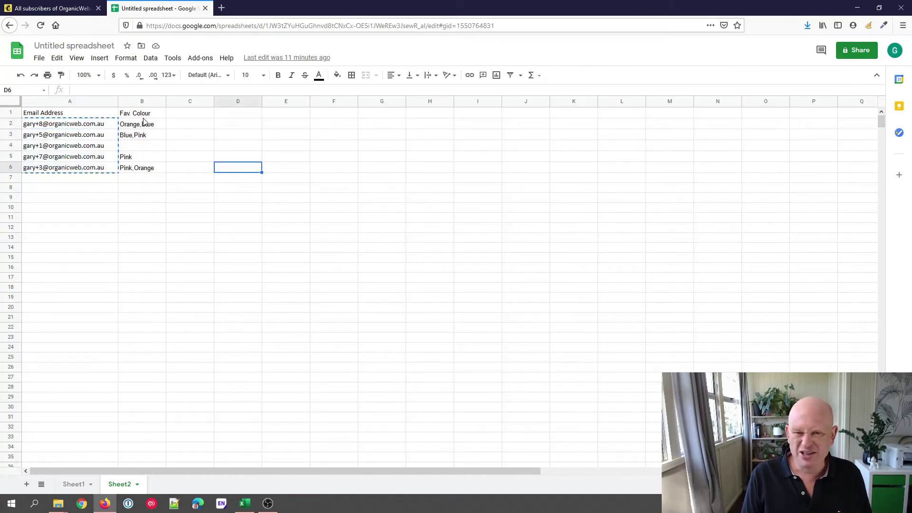
pyautogui.click(255, 209)
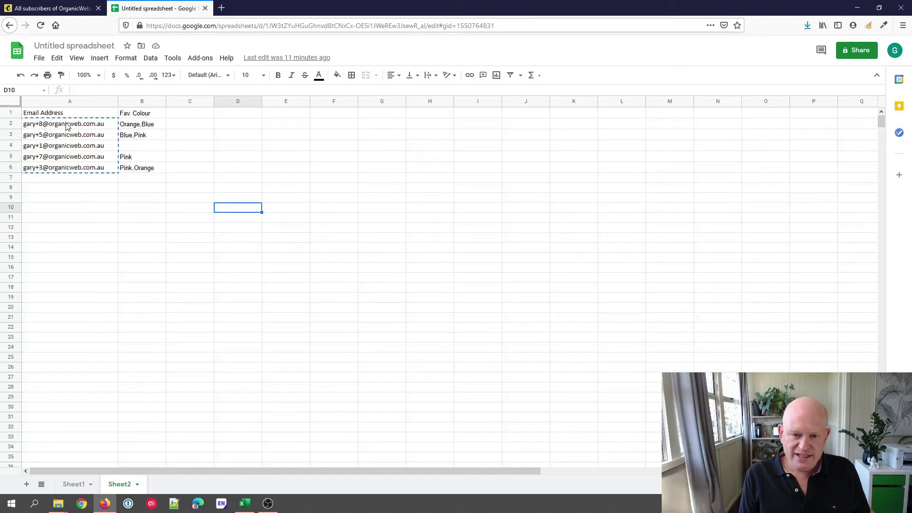
pyautogui.click(69, 128)
pyautogui.moveTo(73, 173); pyautogui.dragTo(76, 128)
pyautogui.hotkey('ctrl', 'c')
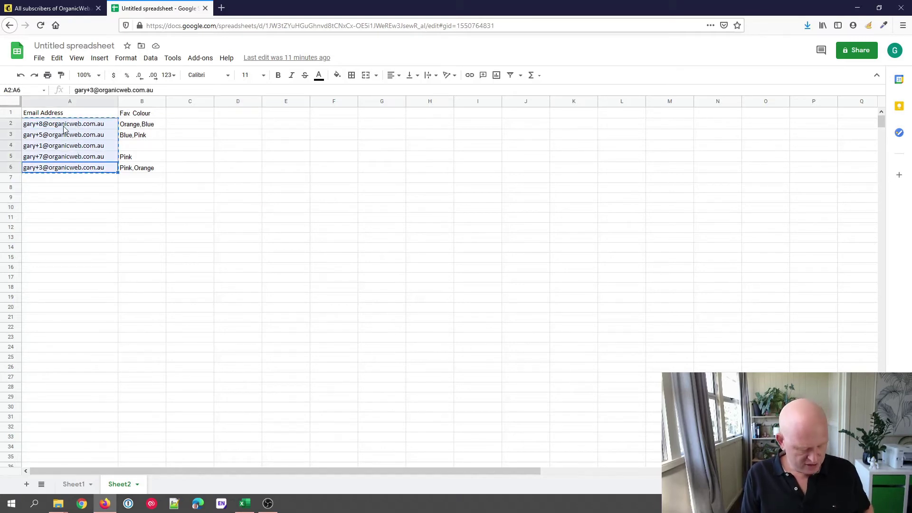
pyautogui.moveTo(65, 130)
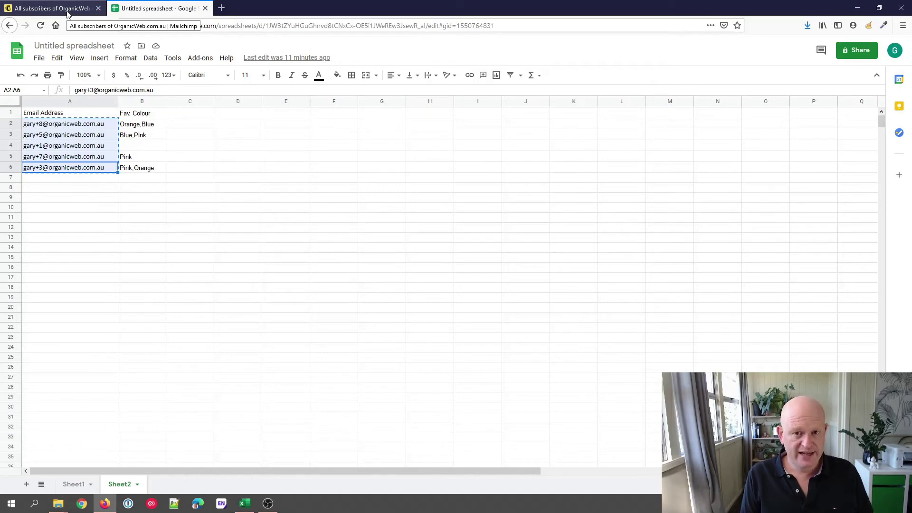
# Step: Return to Mailchimp from the spreadsheet and open bulk contact tagging for the audience's tags
pyautogui.click(52, 8)
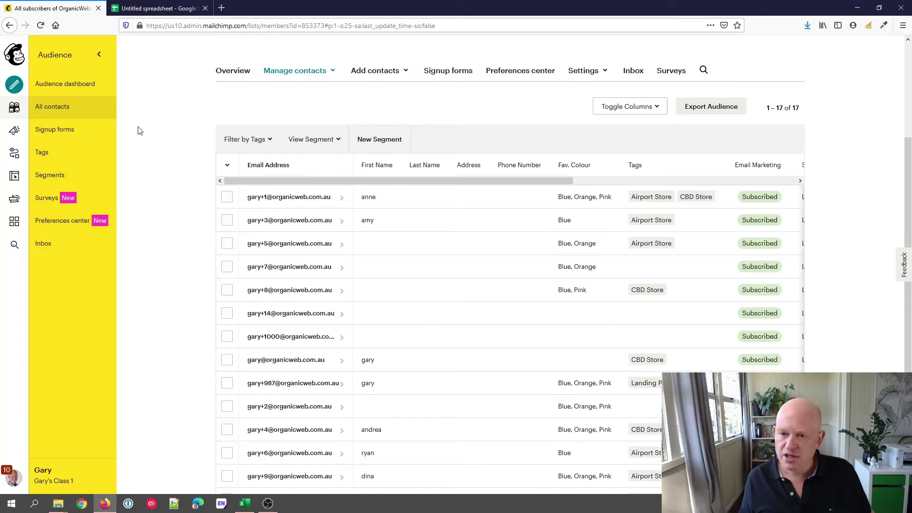
pyautogui.click(152, 8)
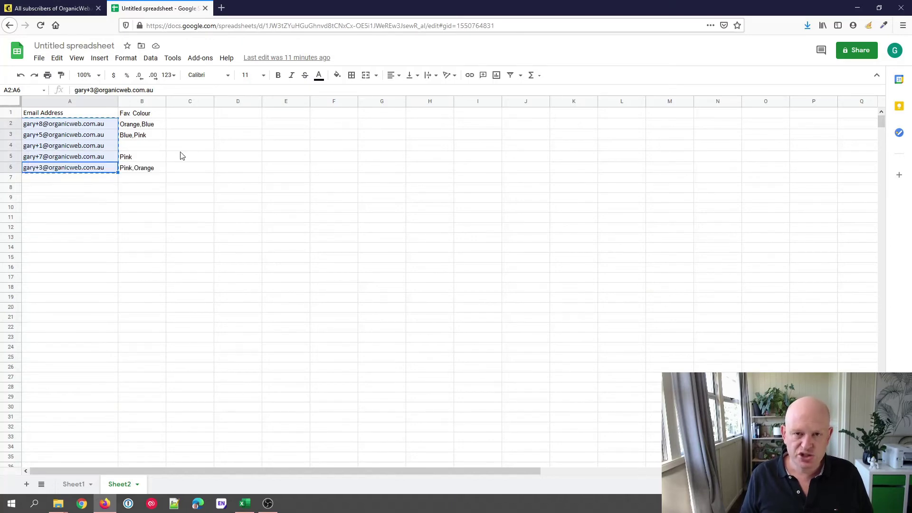
pyautogui.click(73, 5)
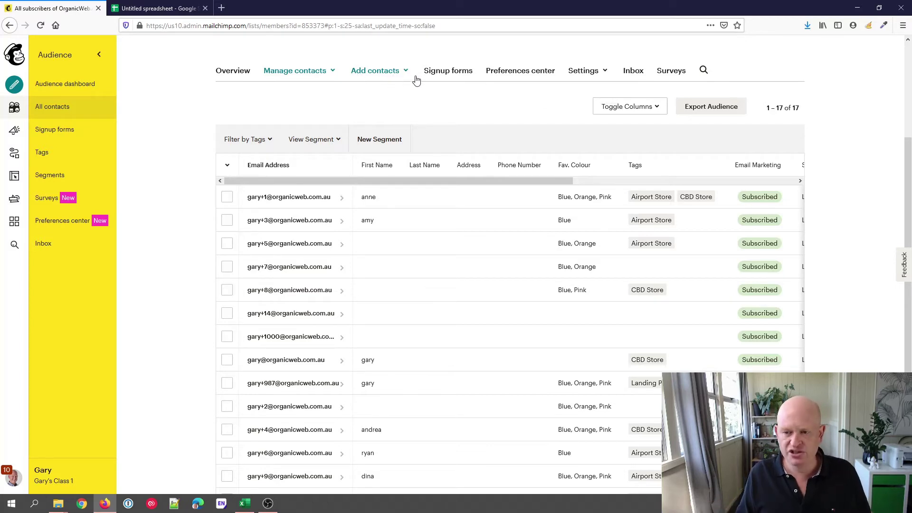
pyautogui.click(76, 155)
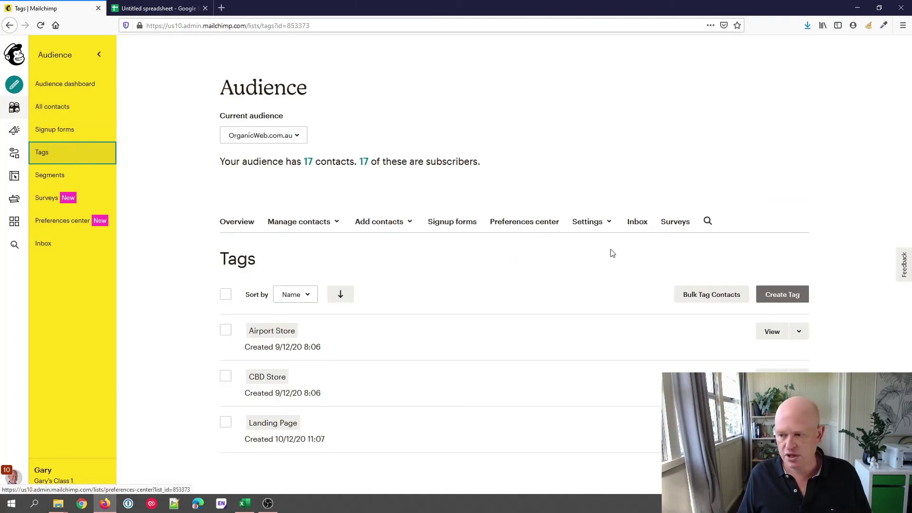
pyautogui.click(705, 295)
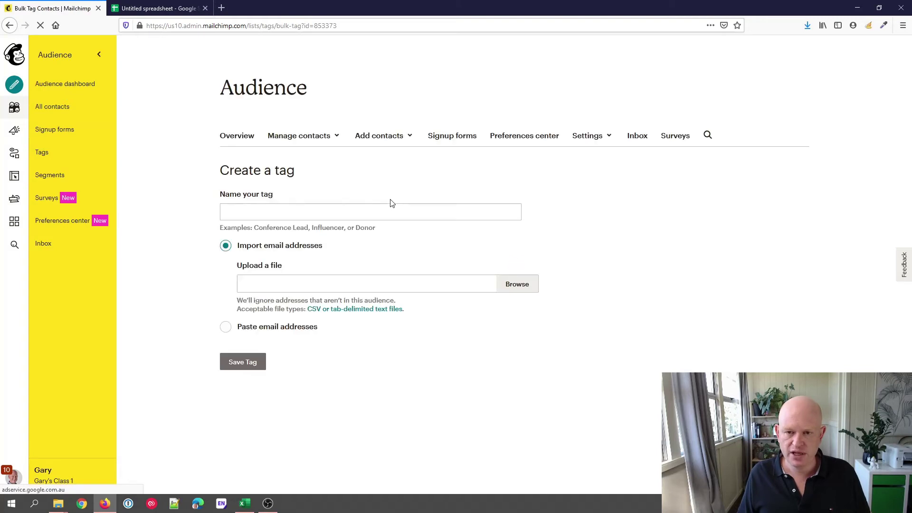
# Step: Create a tag named TEST for the five copied email addresses by pasting them in, and save it
pyautogui.click(317, 303)
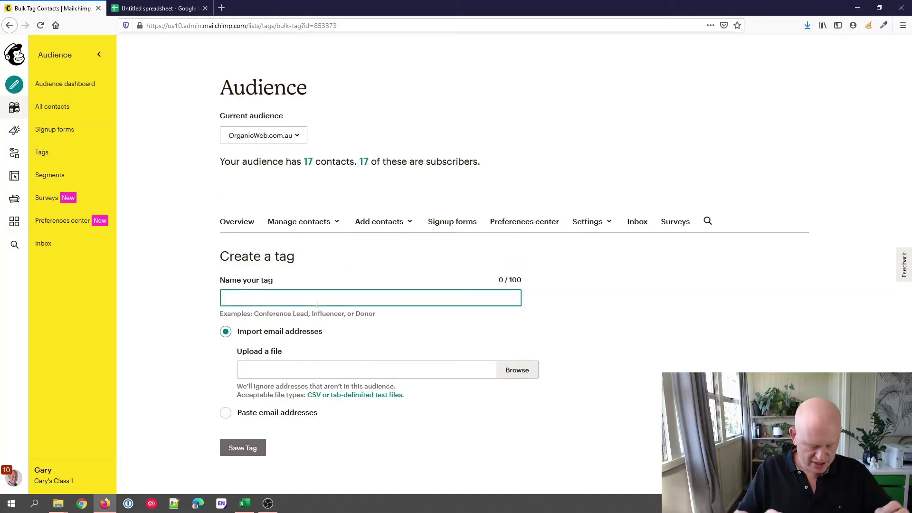
pyautogui.write('TEST')
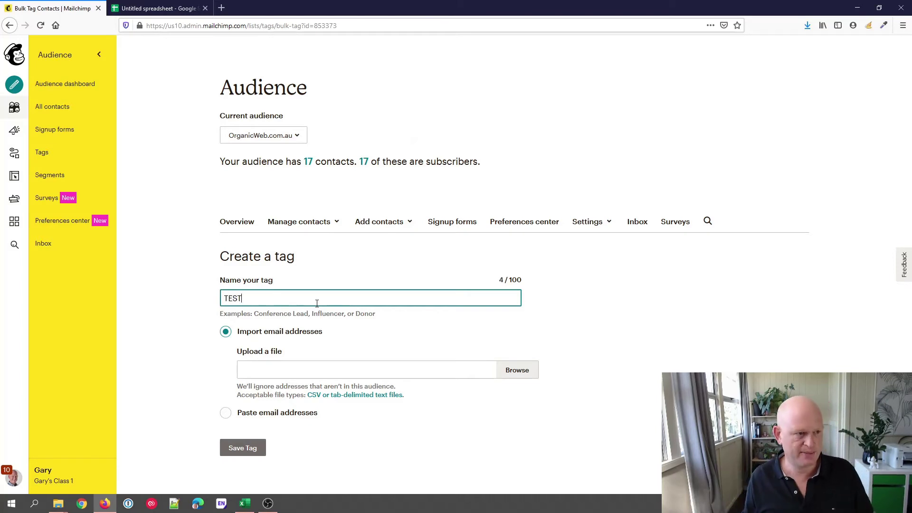
pyautogui.click(226, 413)
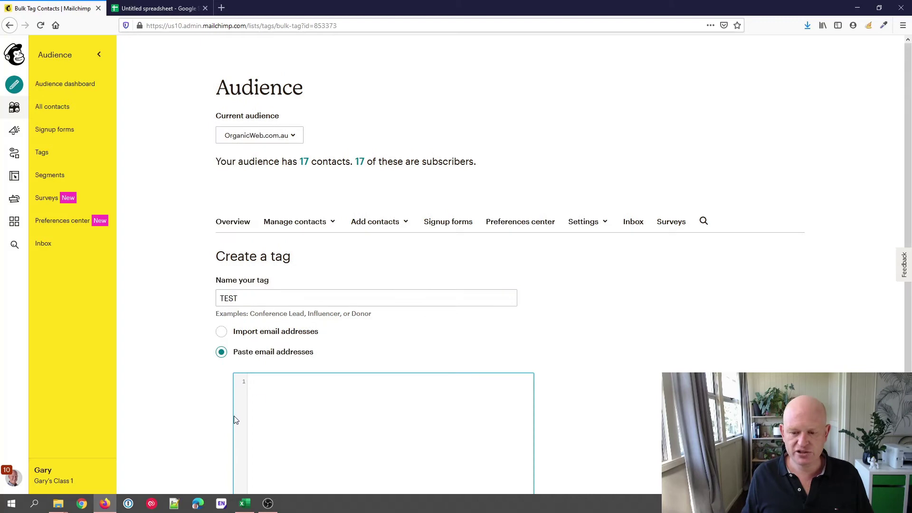
pyautogui.scroll(-3, 321, 379)
pyautogui.hotkey('ctrl', 'v')
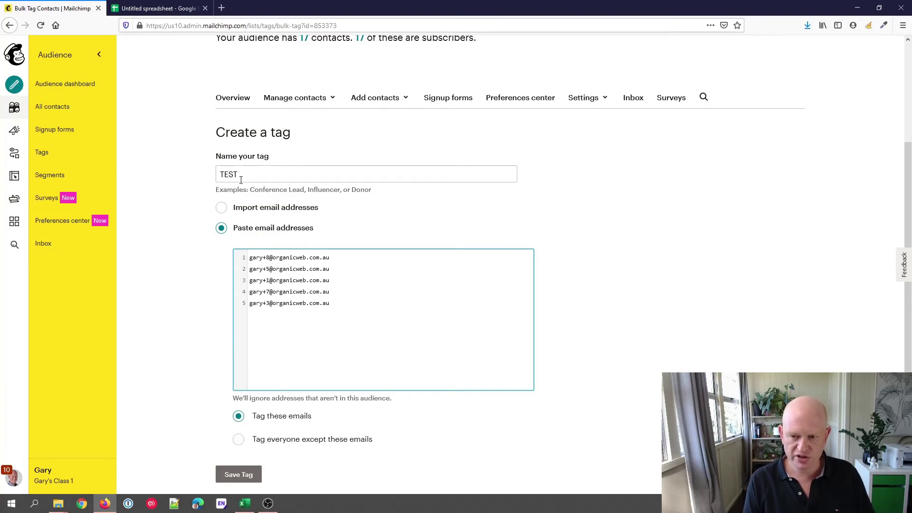
pyautogui.click(238, 474)
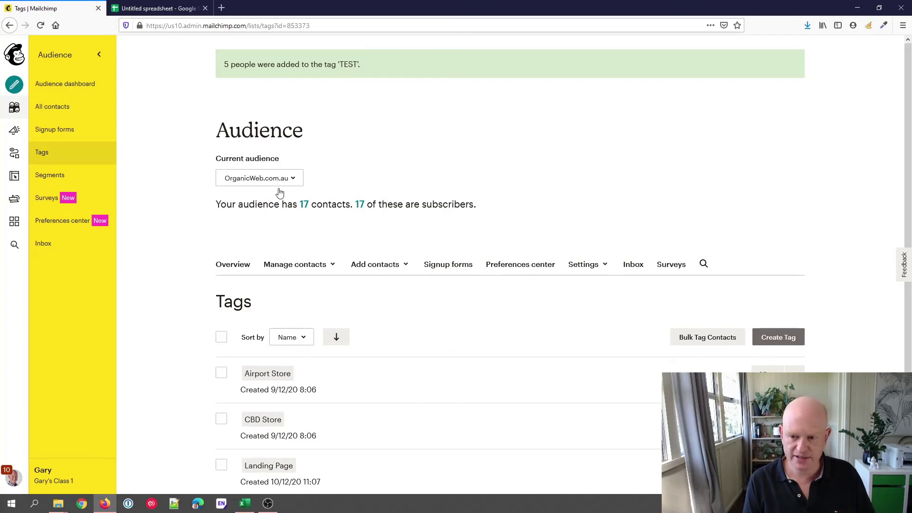
# Step: Open the audience's full contact list and preview a new segment of contacts tagged TEST
pyautogui.click(304, 206)
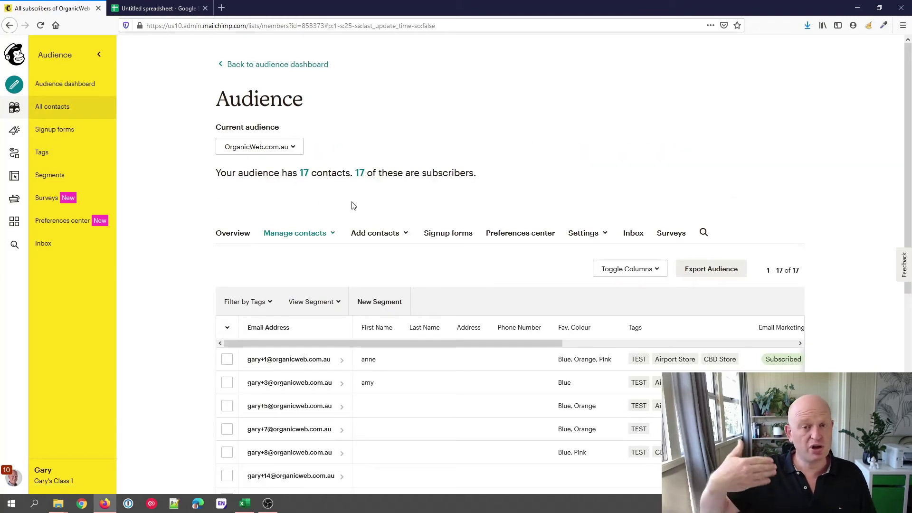
pyautogui.scroll(-4, 360, 210)
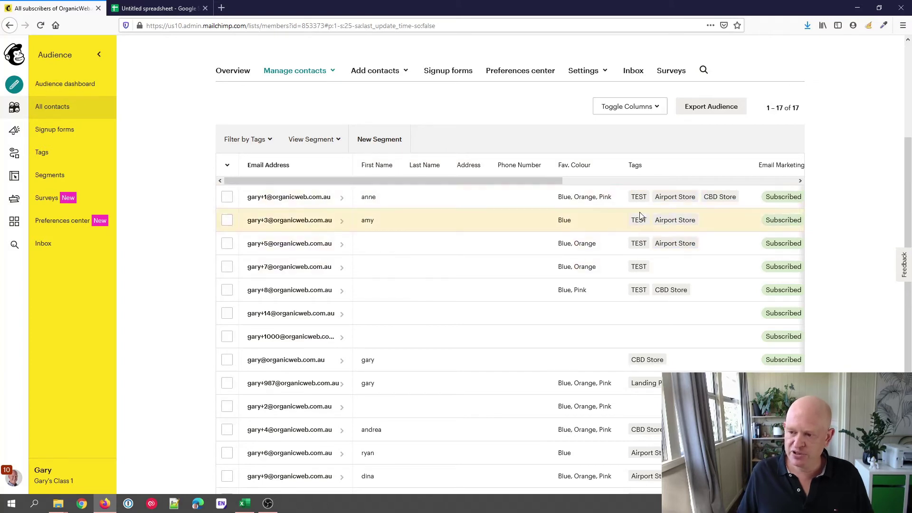
pyautogui.click(358, 139)
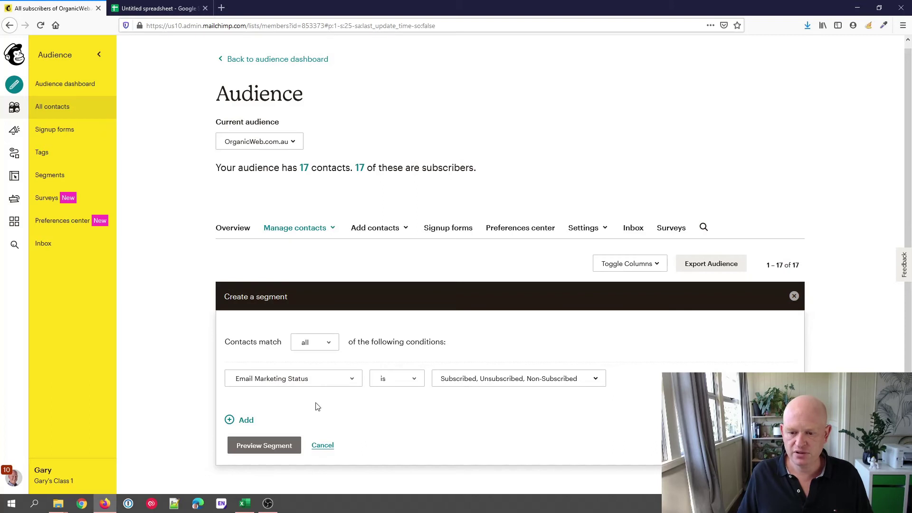
pyautogui.click(321, 384)
pyautogui.moveTo(360, 265); pyautogui.dragTo(361, 347)
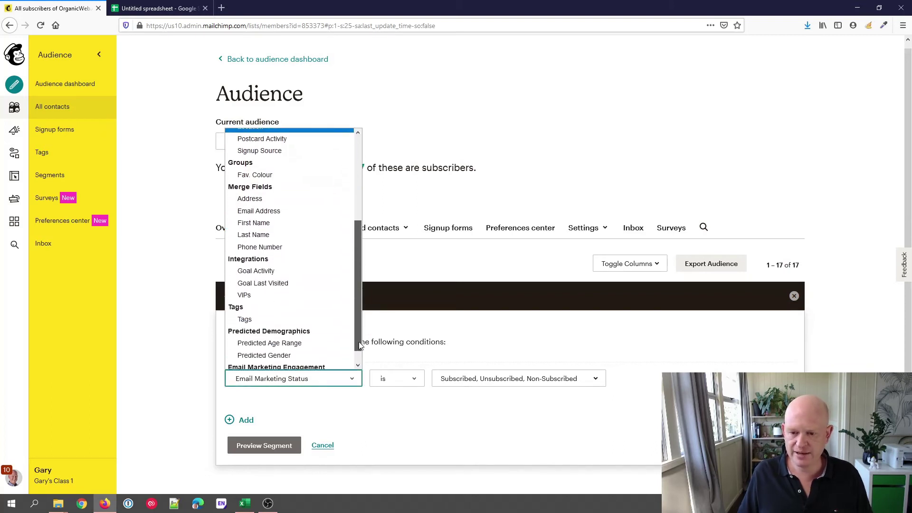
pyautogui.click(284, 321)
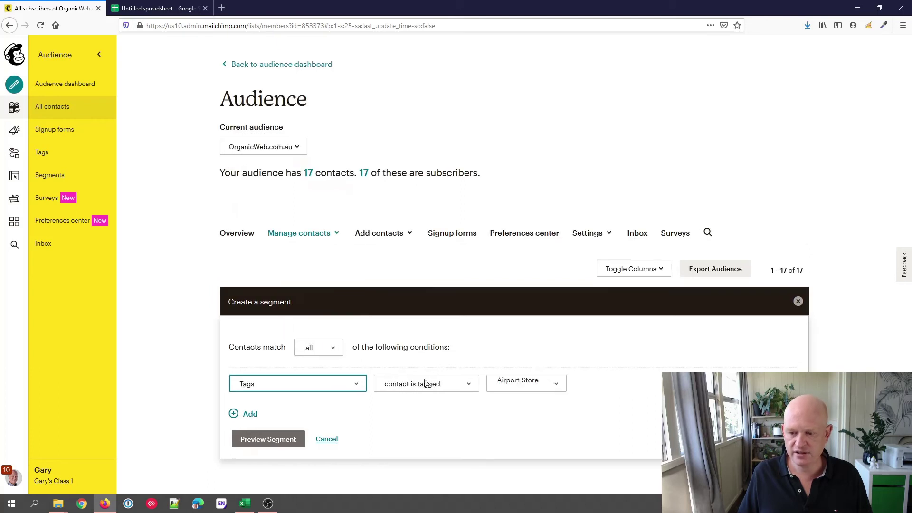
pyautogui.click(599, 384)
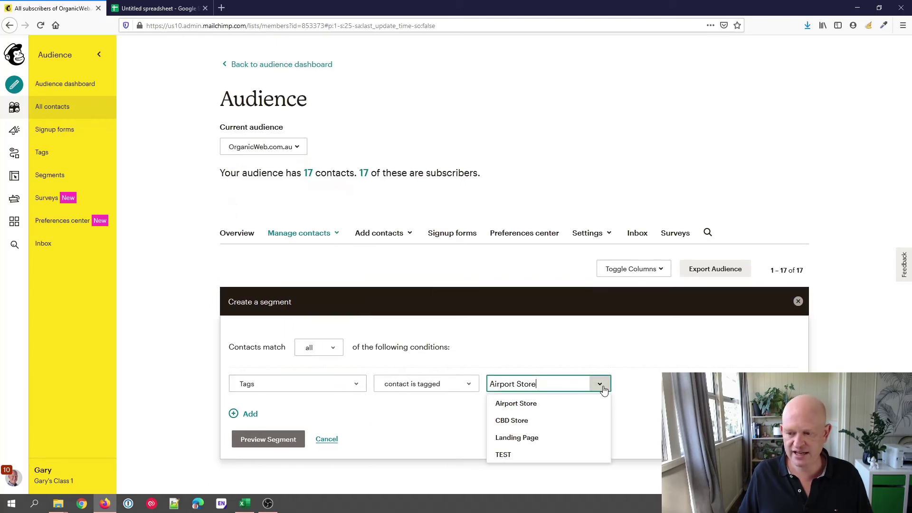
pyautogui.click(507, 455)
pyautogui.click(254, 441)
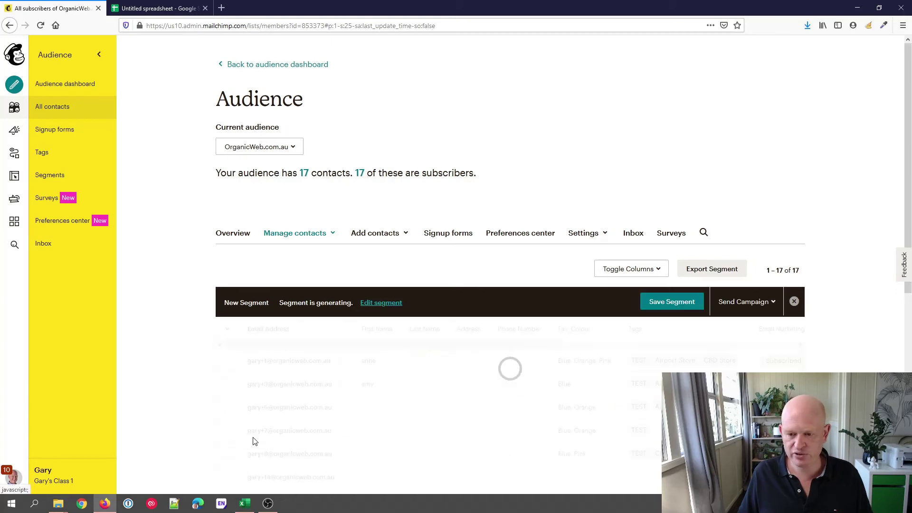
# Step: Remove all five contacts in the TEST segment from the Blue group under Fav. Colour and confirm
pyautogui.scroll(-1, 376, 392)
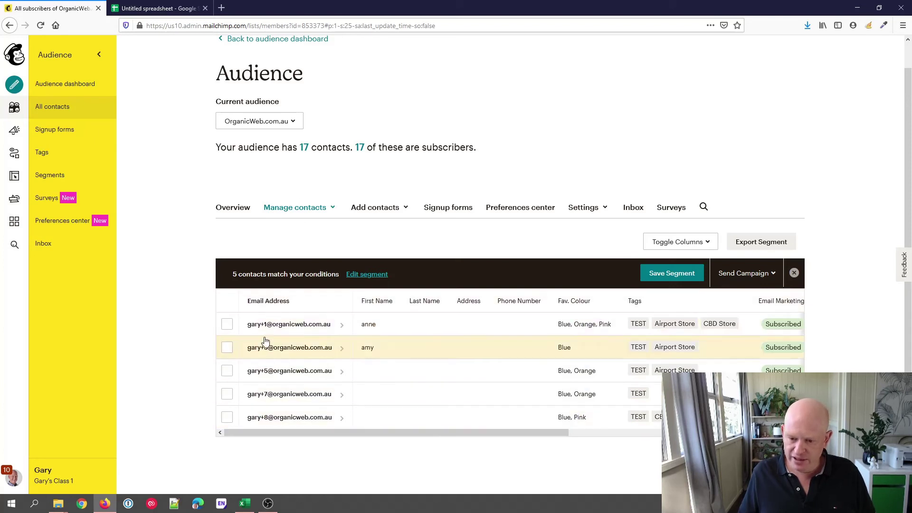
pyautogui.click(227, 325)
pyautogui.click(227, 348)
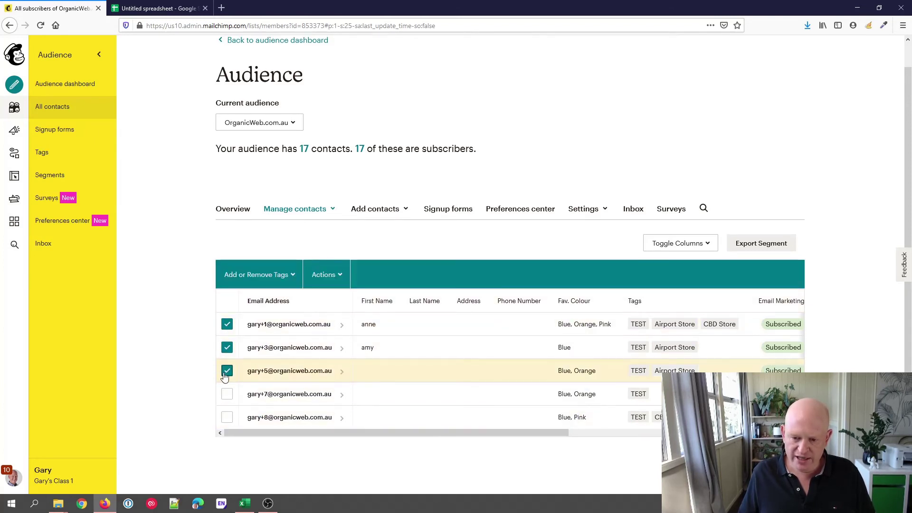
pyautogui.click(227, 371)
pyautogui.click(227, 394)
pyautogui.click(227, 417)
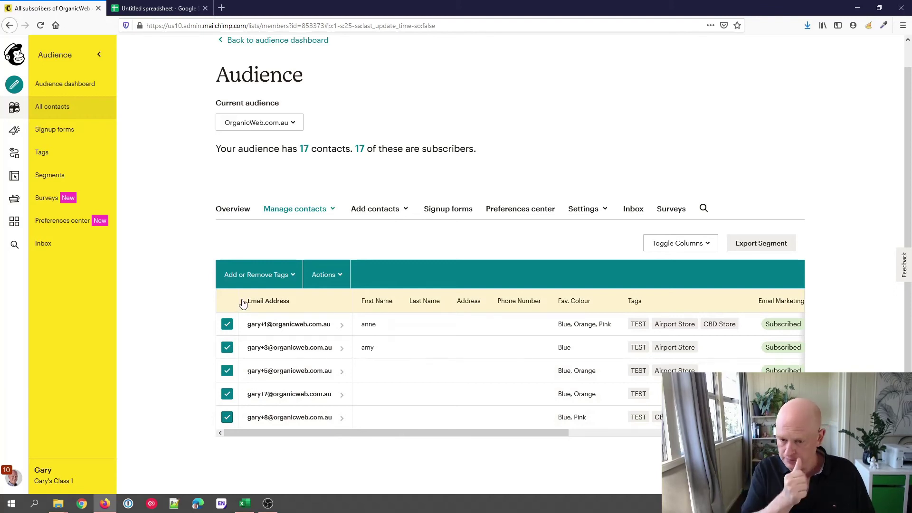
pyautogui.click(329, 275)
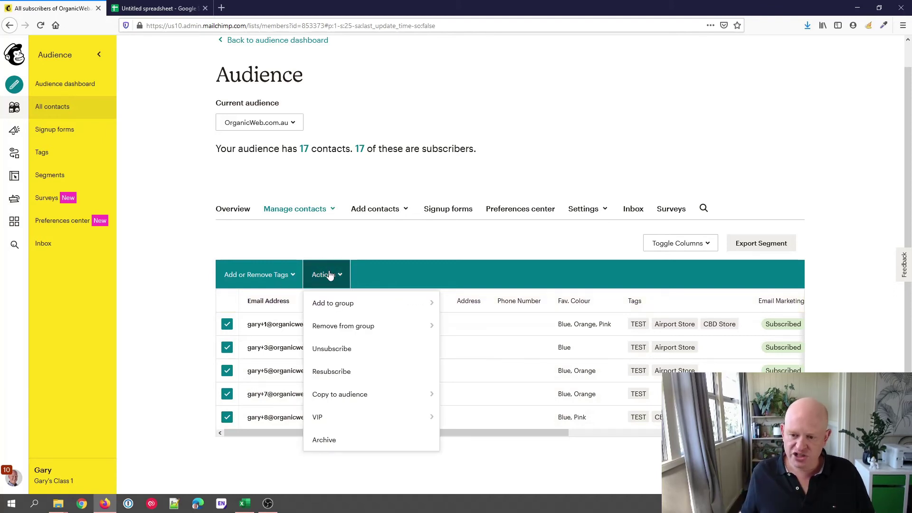
pyautogui.moveTo(356, 329)
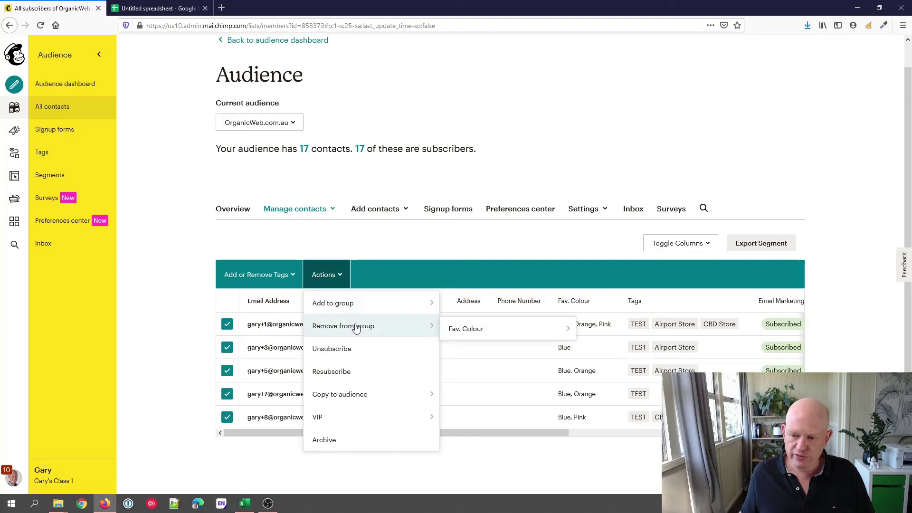
pyautogui.moveTo(475, 331)
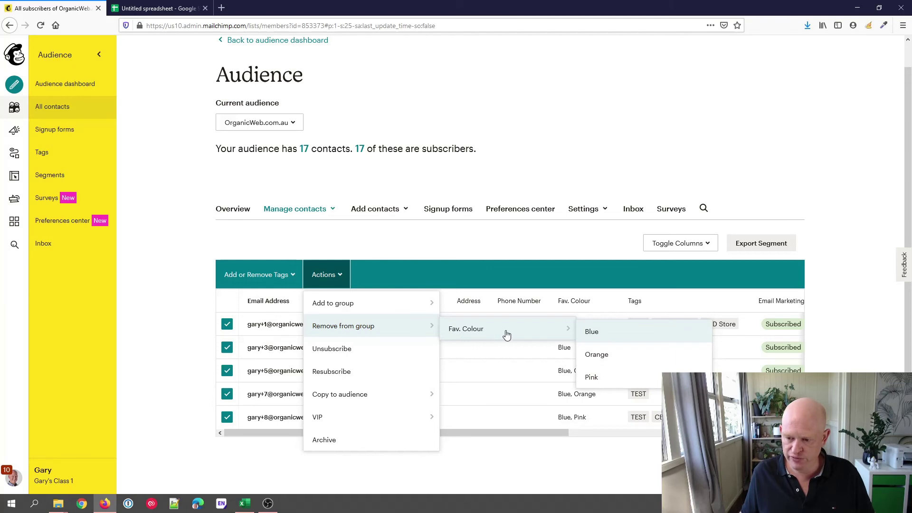
pyautogui.click(612, 328)
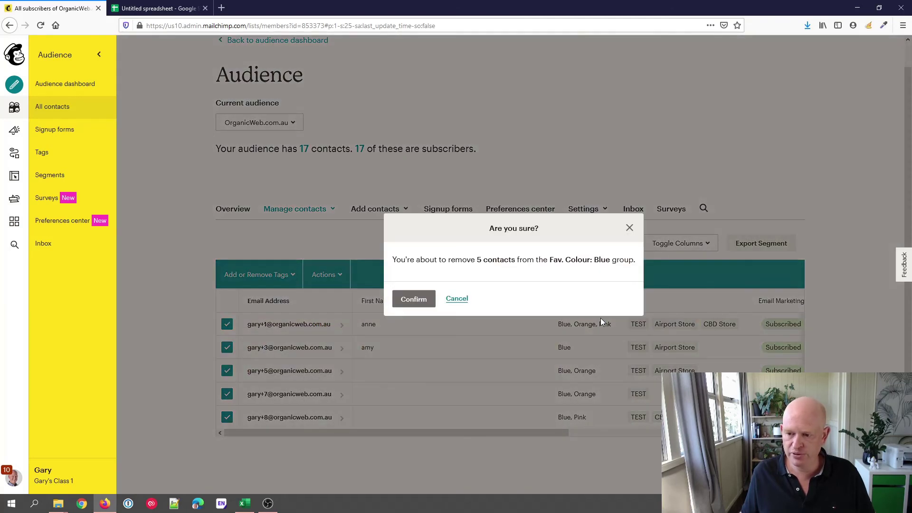
pyautogui.click(413, 299)
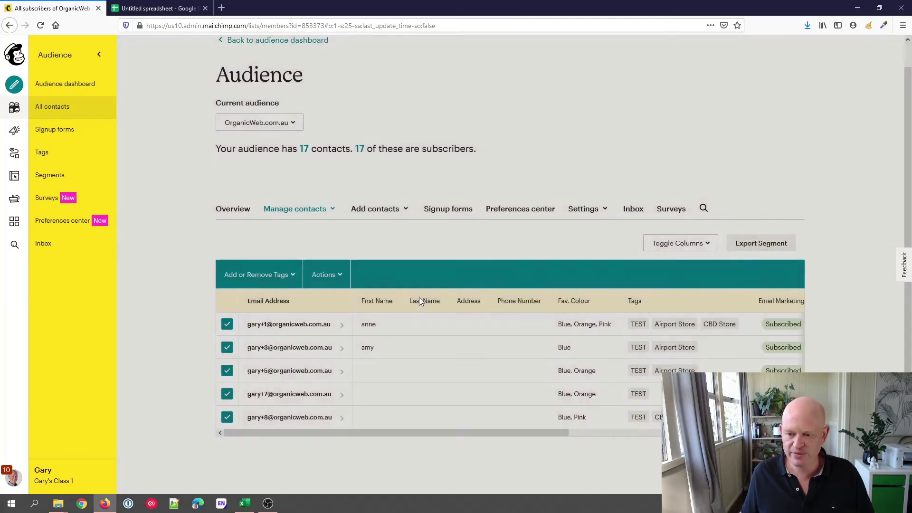
# Step: Remove all five contacts in the TEST segment from the Orange group under Fav. Colour and confirm
pyautogui.scroll(-1, 297, 330)
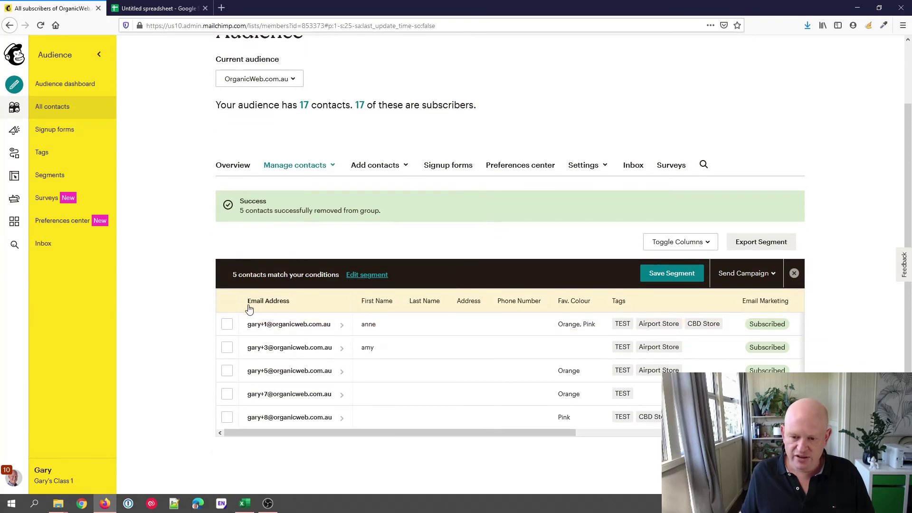
pyautogui.click(227, 324)
pyautogui.click(226, 348)
pyautogui.click(227, 370)
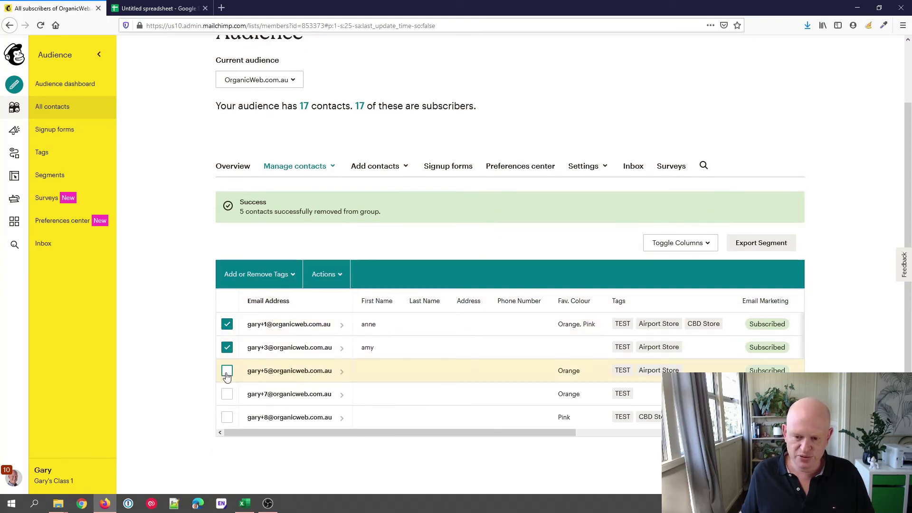
pyautogui.click(227, 393)
pyautogui.click(226, 417)
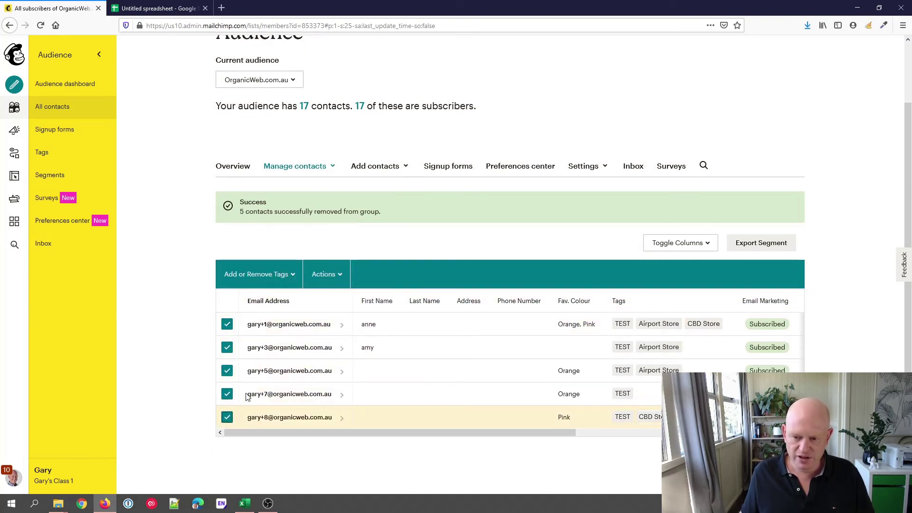
pyautogui.click(344, 275)
pyautogui.moveTo(384, 329)
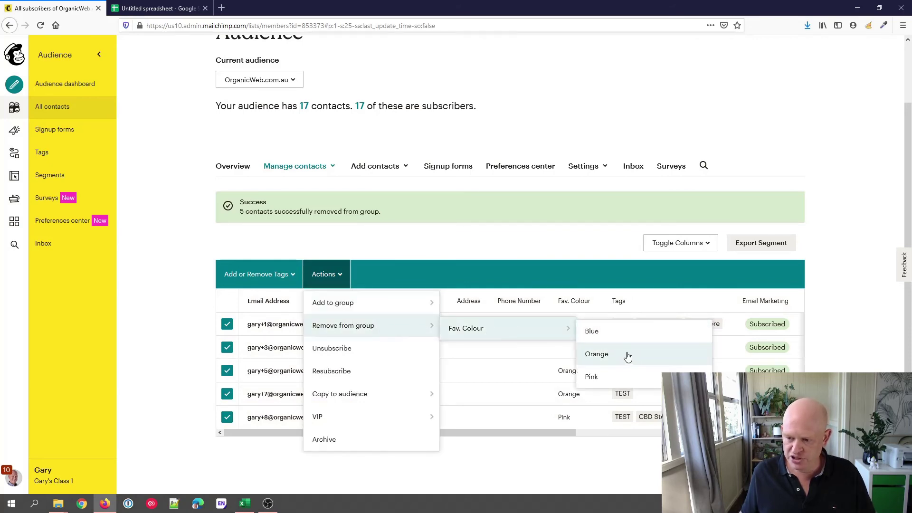
pyautogui.click(627, 356)
pyautogui.click(420, 302)
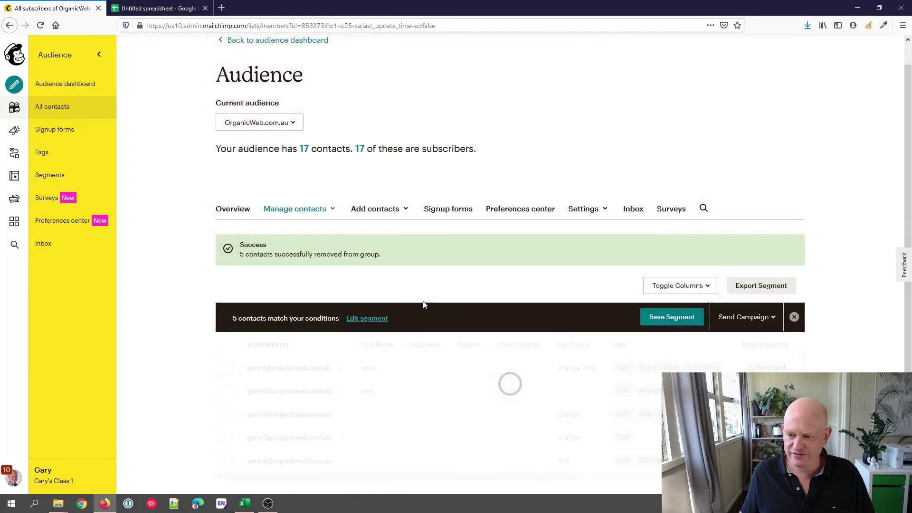
# Step: Remove all five contacts in the TEST segment from the Pink group under Fav. Colour and confirm
pyautogui.scroll(-1, 492, 322)
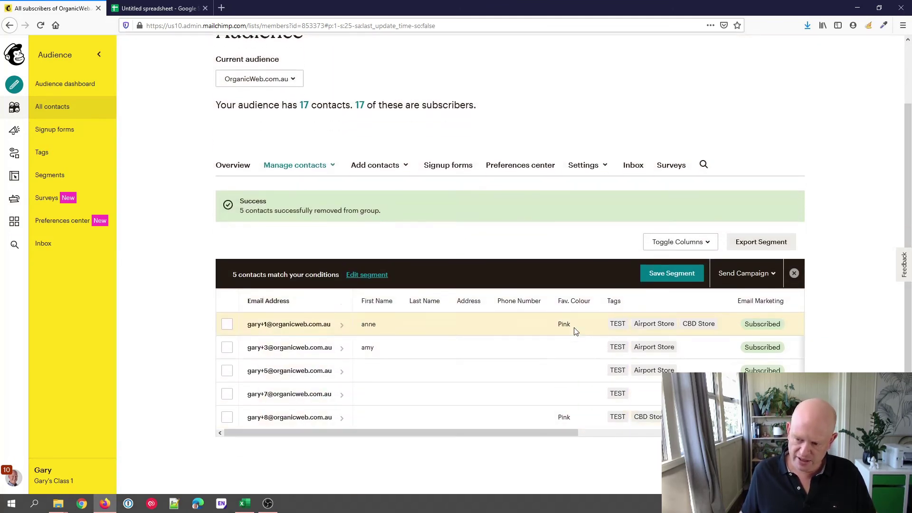
pyautogui.click(228, 325)
pyautogui.click(227, 348)
pyautogui.click(227, 371)
pyautogui.click(227, 395)
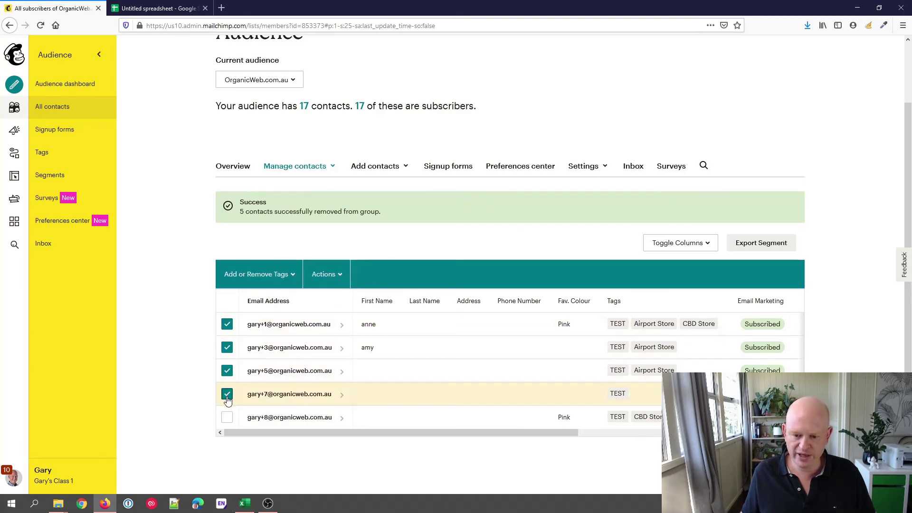
pyautogui.click(227, 417)
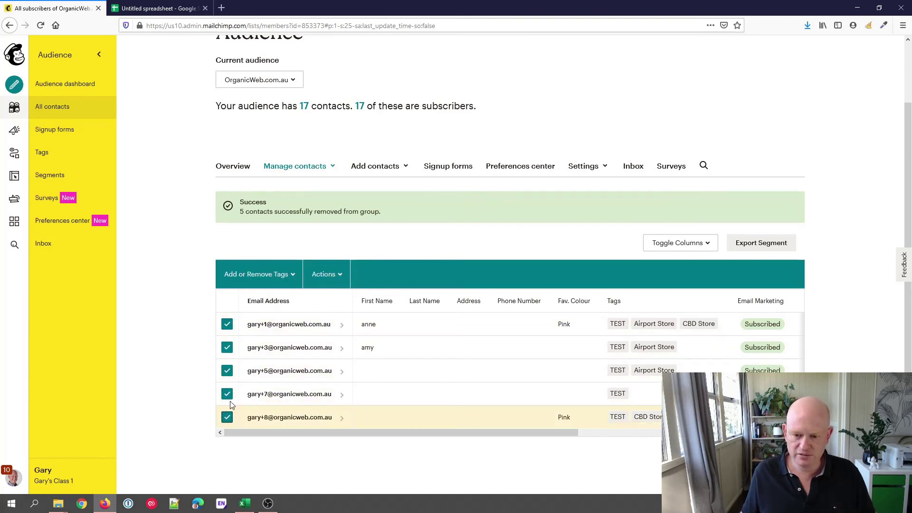
pyautogui.click(340, 278)
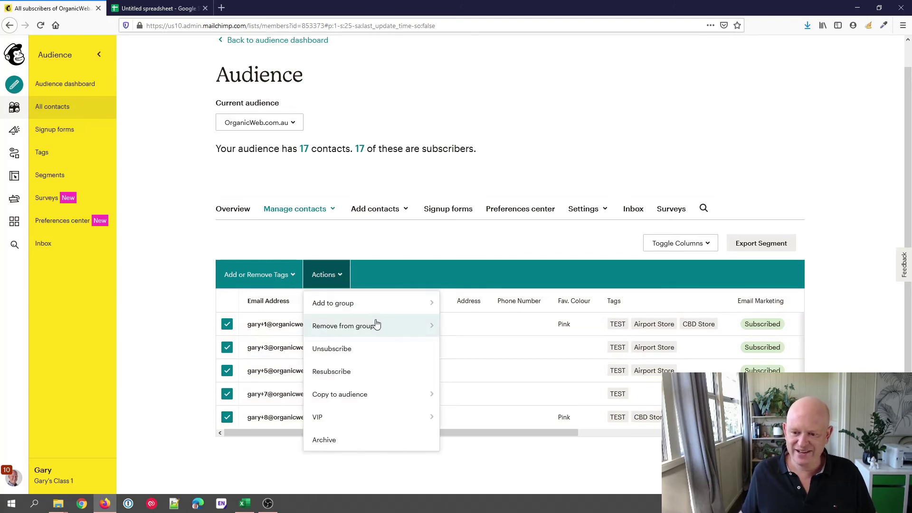
pyautogui.moveTo(379, 325)
pyautogui.moveTo(468, 328)
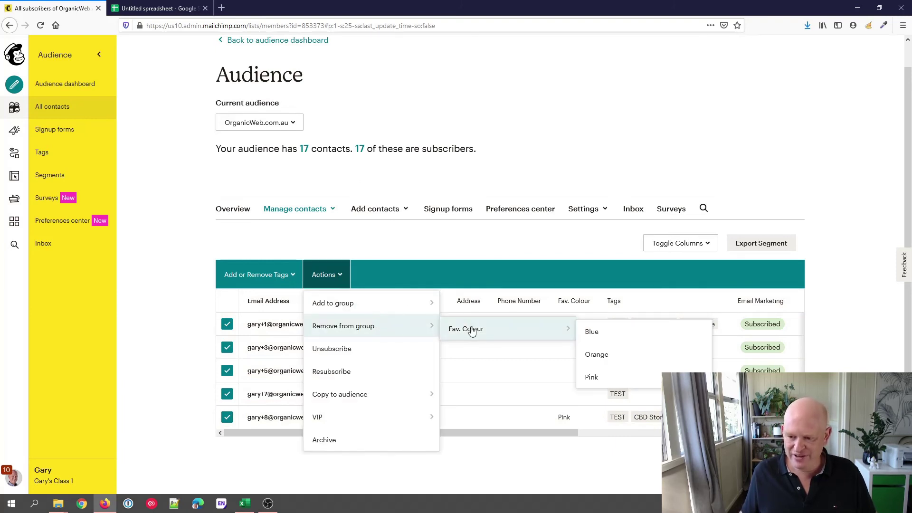
pyautogui.click(602, 376)
pyautogui.click(434, 306)
pyautogui.scroll(-1, 503, 316)
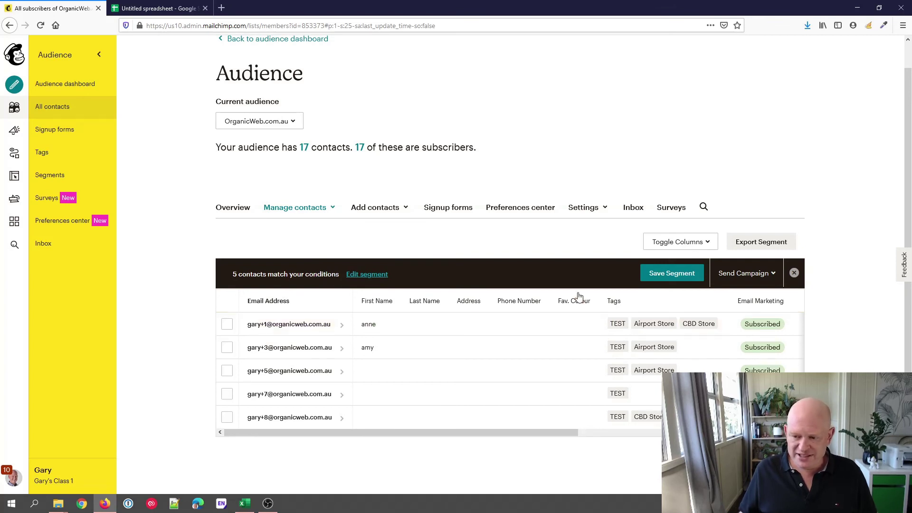
# Step: Add all five contacts in the TEST segment to the Blue group under Fav. Colour and confirm
pyautogui.click(227, 326)
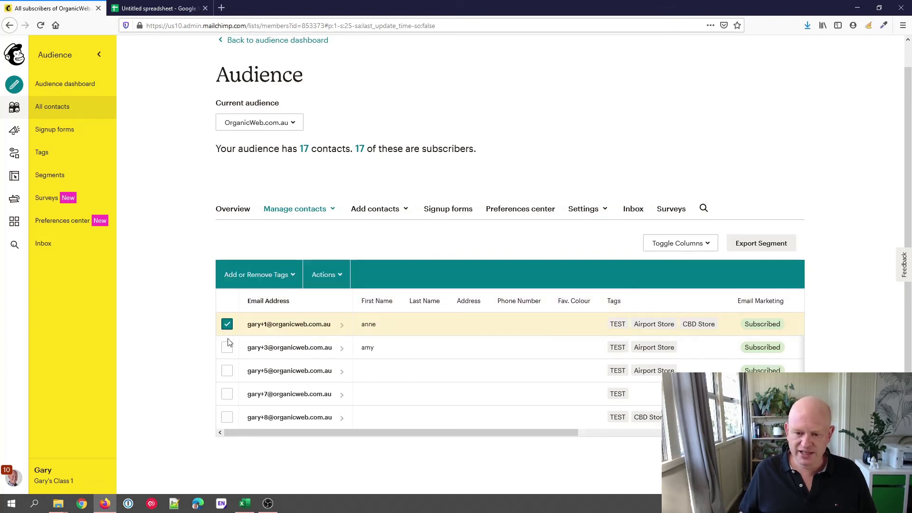
pyautogui.click(227, 349)
pyautogui.click(227, 371)
pyautogui.click(227, 394)
pyautogui.click(227, 417)
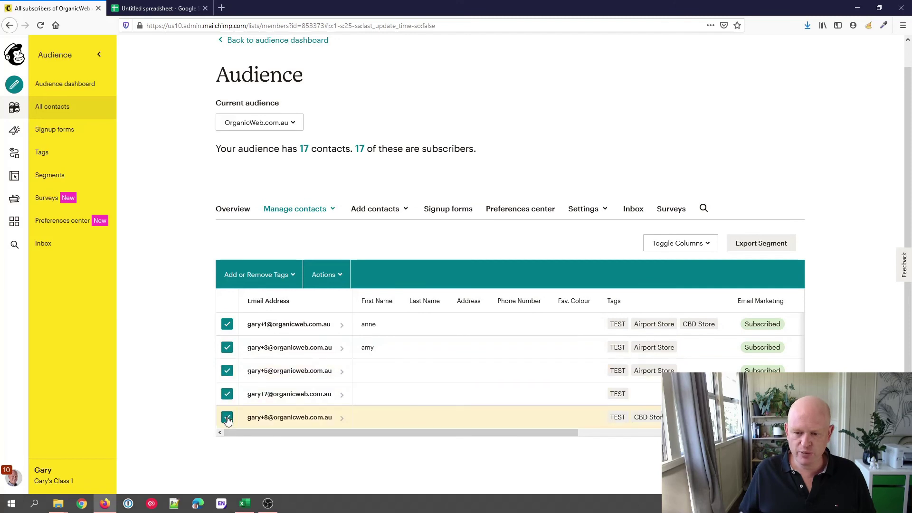
pyautogui.click(342, 282)
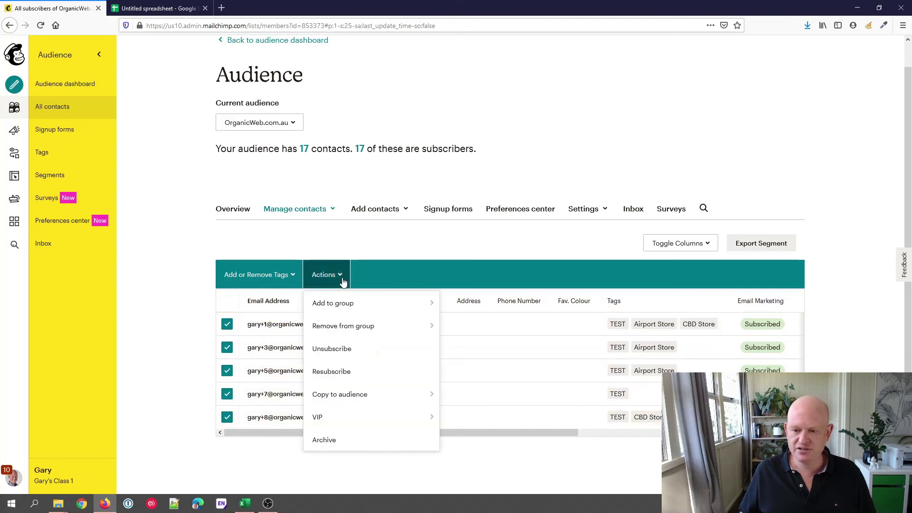
pyautogui.moveTo(362, 305)
pyautogui.moveTo(477, 310)
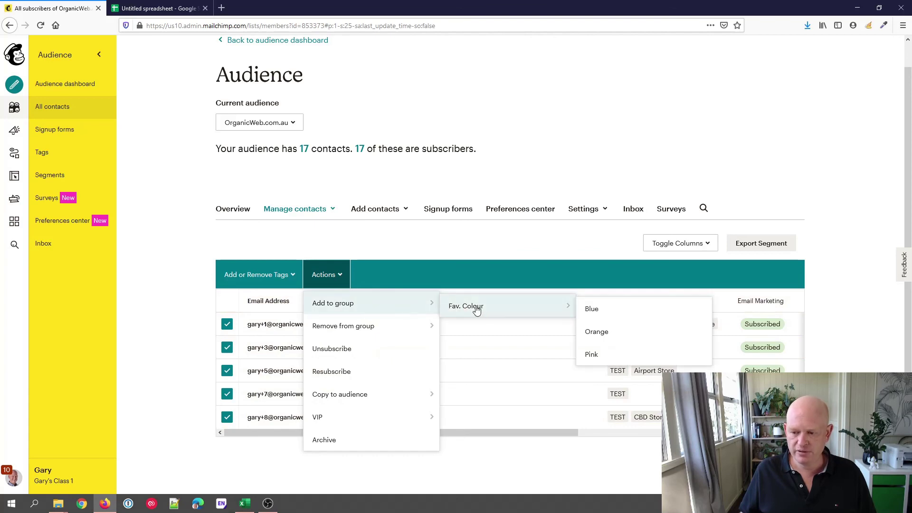
pyautogui.click(613, 308)
pyautogui.click(425, 299)
pyautogui.scroll(-1, 552, 269)
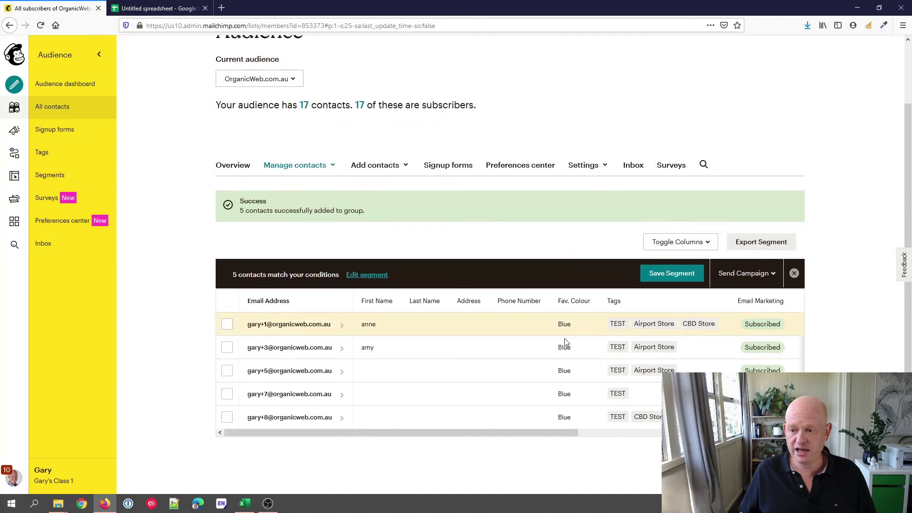
# Step: Close the TEST segment and review the Fav. Colour values in the audience's full contact list
pyautogui.click(794, 274)
pyautogui.scroll(-4, 412, 257)
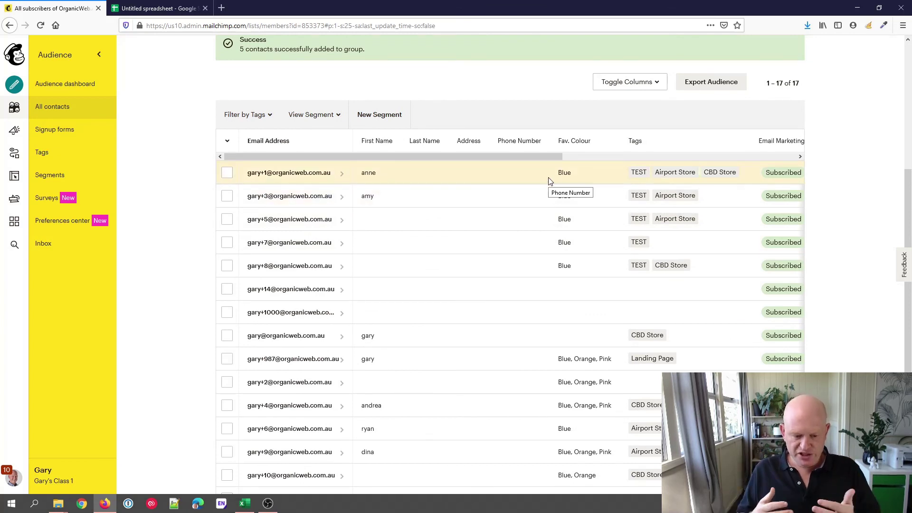
pyautogui.scroll(-1, 550, 181)
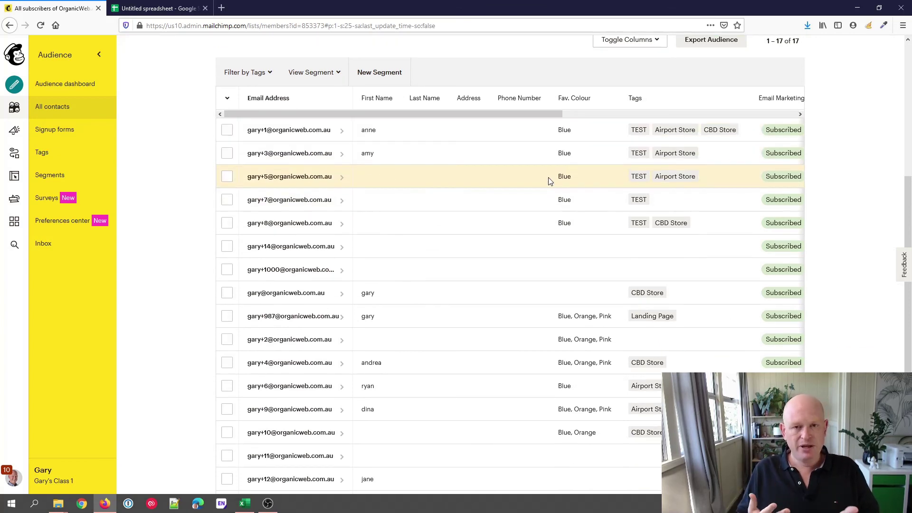